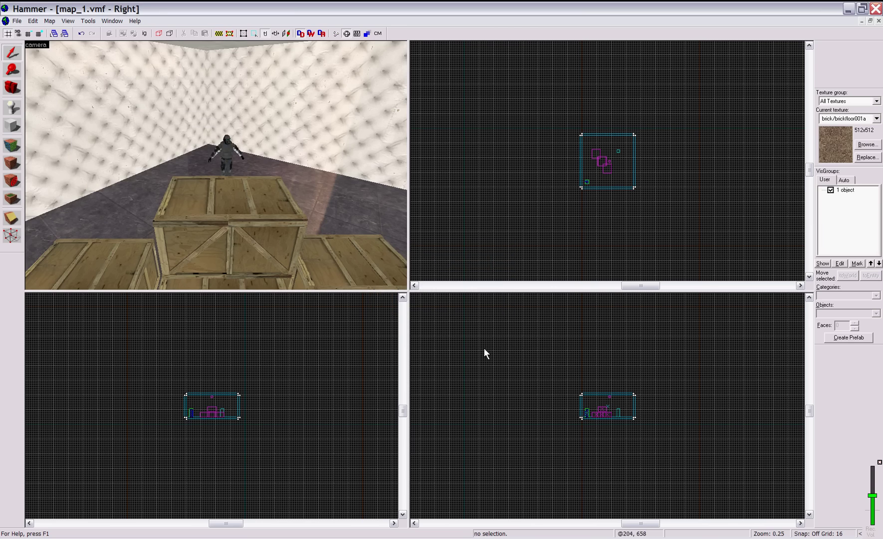
# Look around the padded room in the 3D view, examining the crates, characters, light and walls
pyautogui.press('z')
pyautogui.press('a')
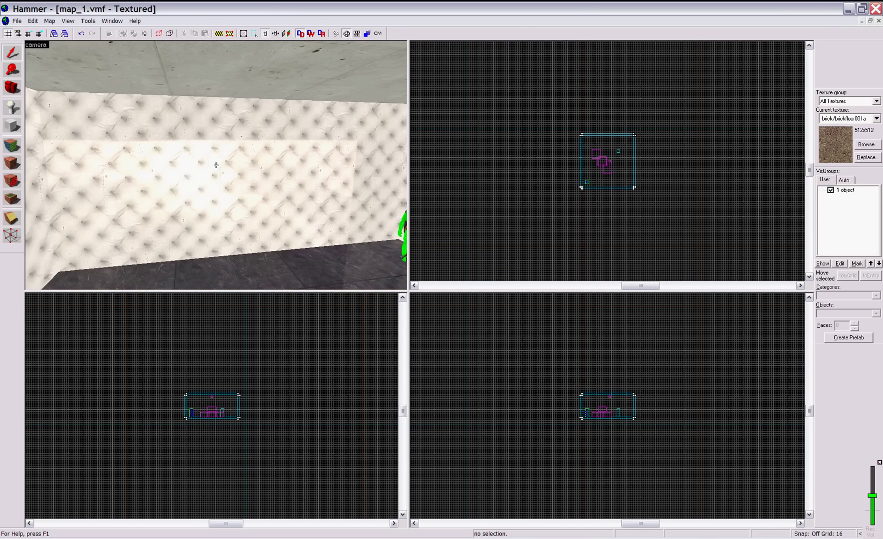
pyautogui.press('a')
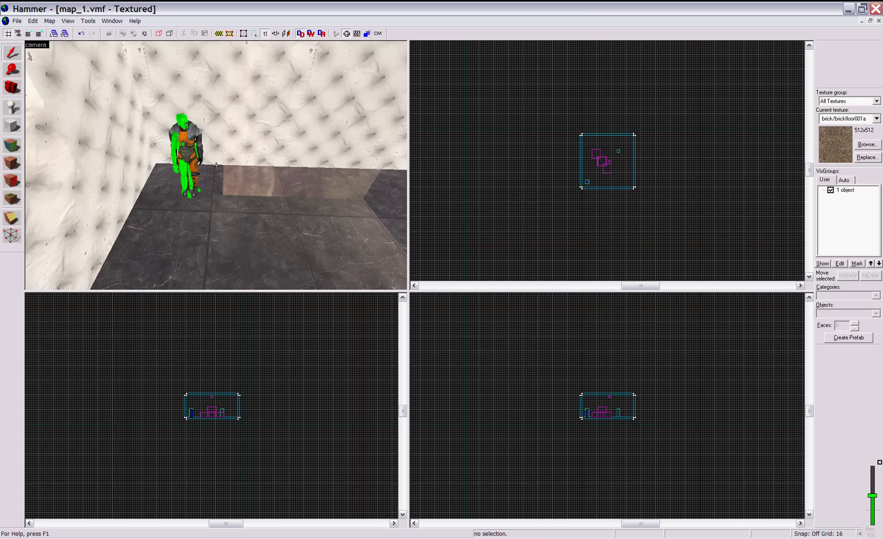
pyautogui.press('d')
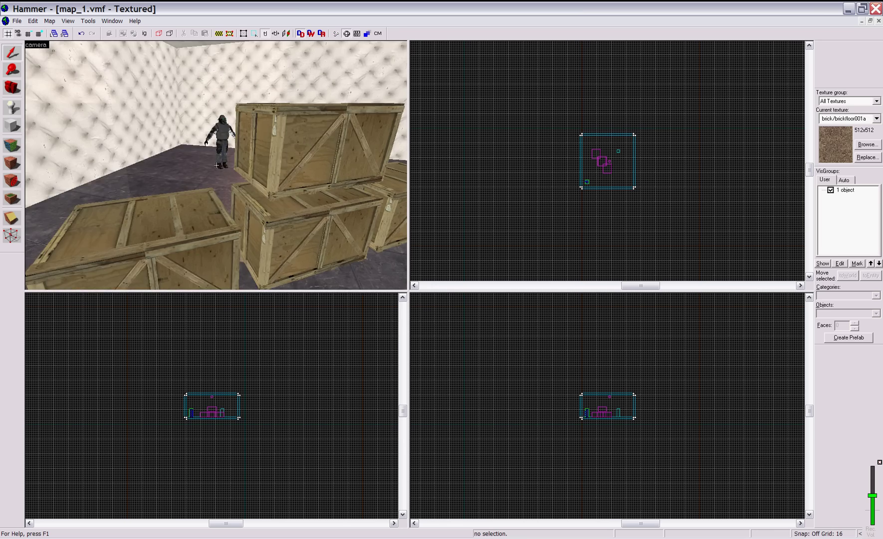
pyautogui.press('s')
pyautogui.press('w')
pyautogui.press('s')
pyautogui.press('w')
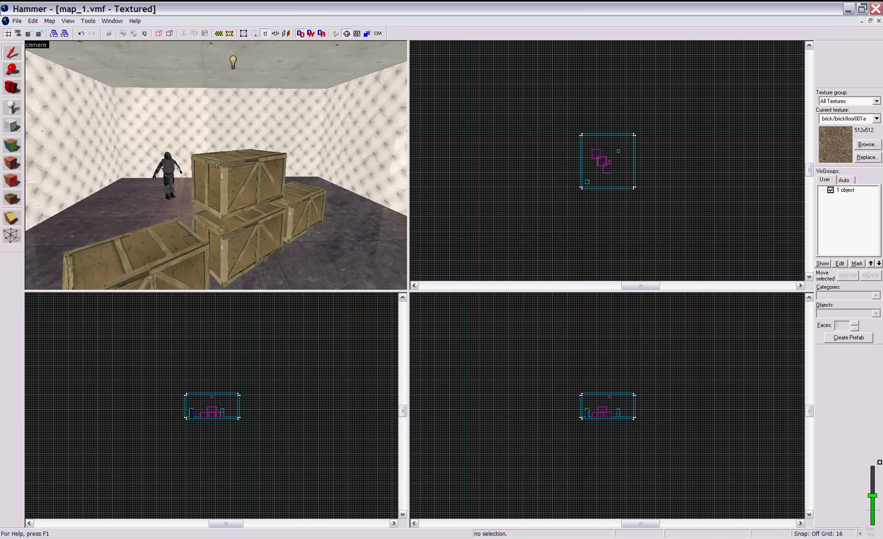
pyautogui.press('s')
pyautogui.press('z')
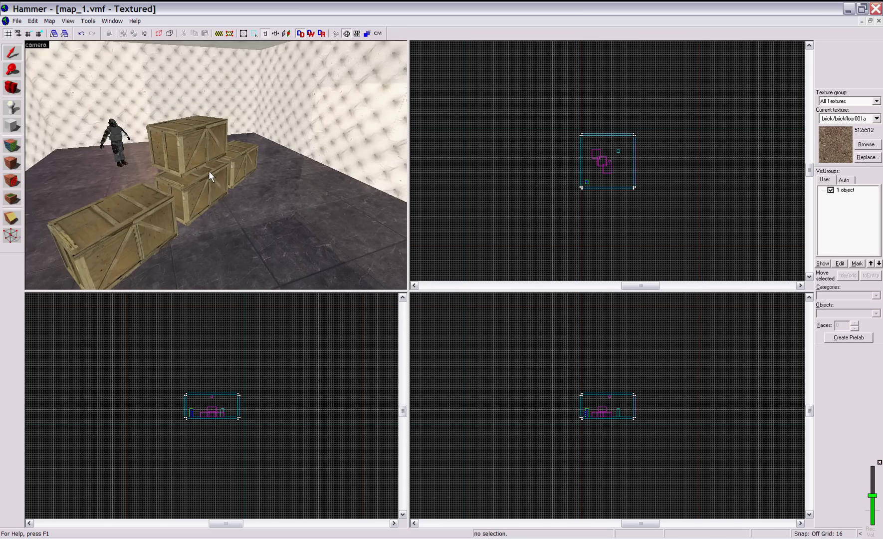
pyautogui.press('z')
pyautogui.press('w')
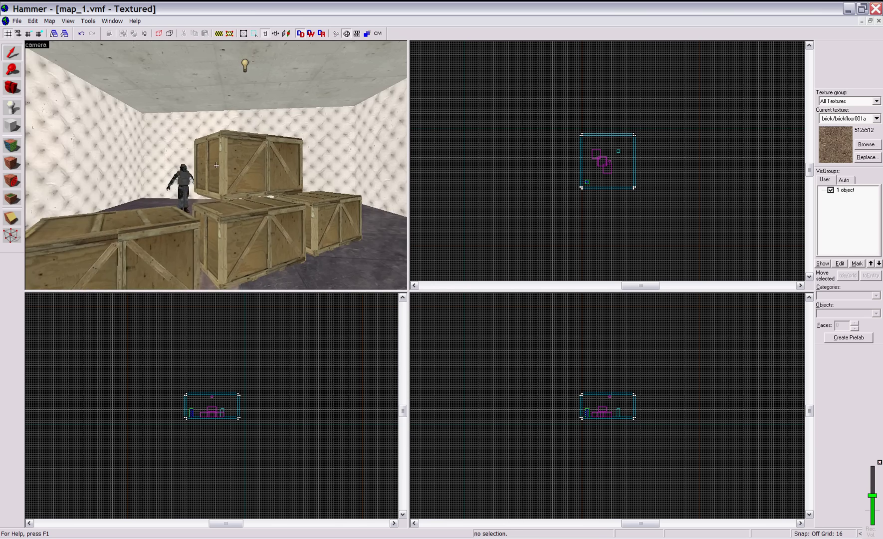
pyautogui.press('w')
pyautogui.press('s')
pyautogui.press('s')
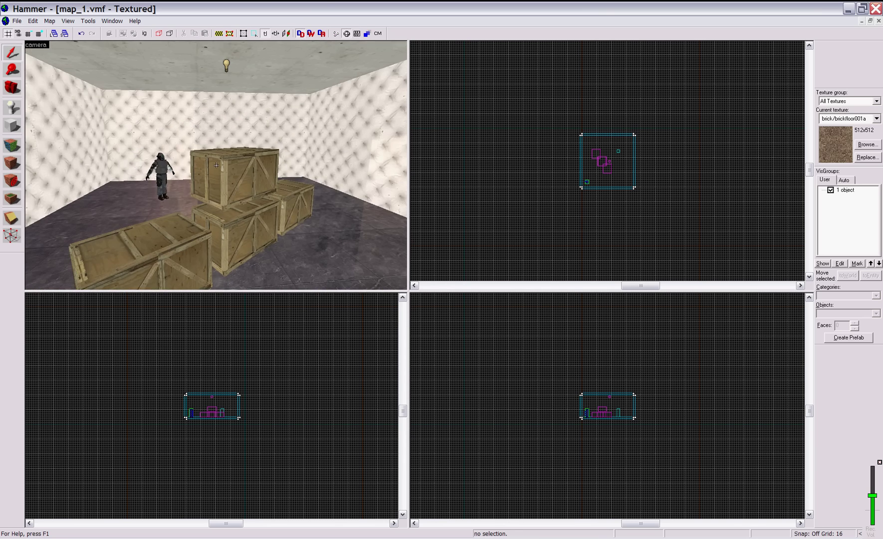
pyautogui.press('w')
pyautogui.press('z')
pyautogui.press('w')
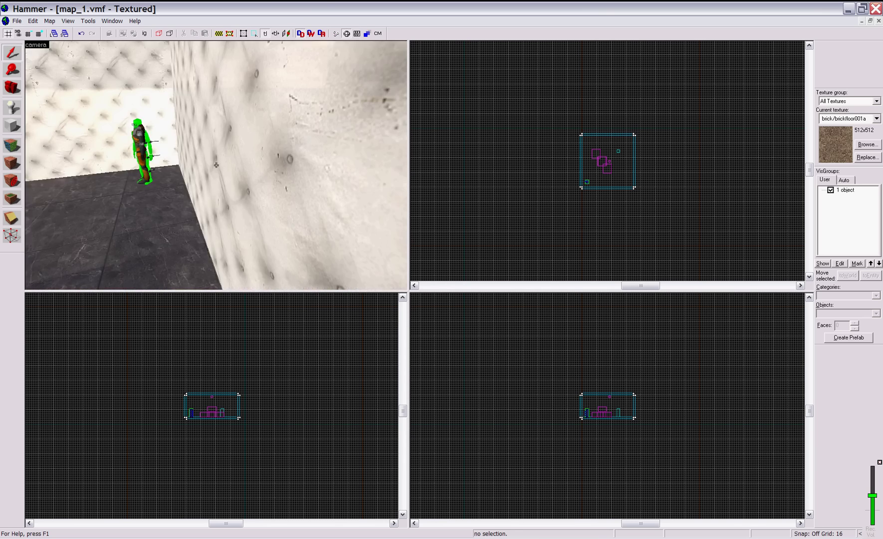
pyautogui.press('s')
pyautogui.press('w')
pyautogui.press('s')
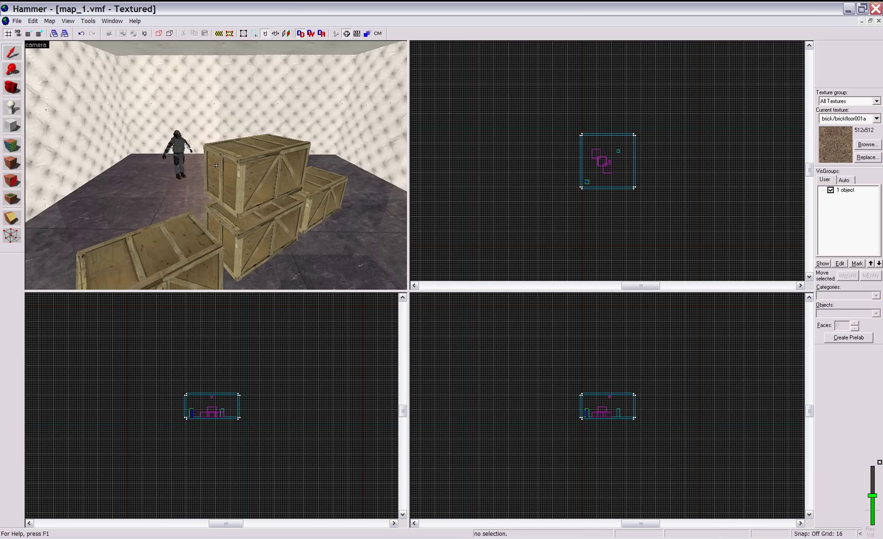
pyautogui.press('a')
pyautogui.press('d')
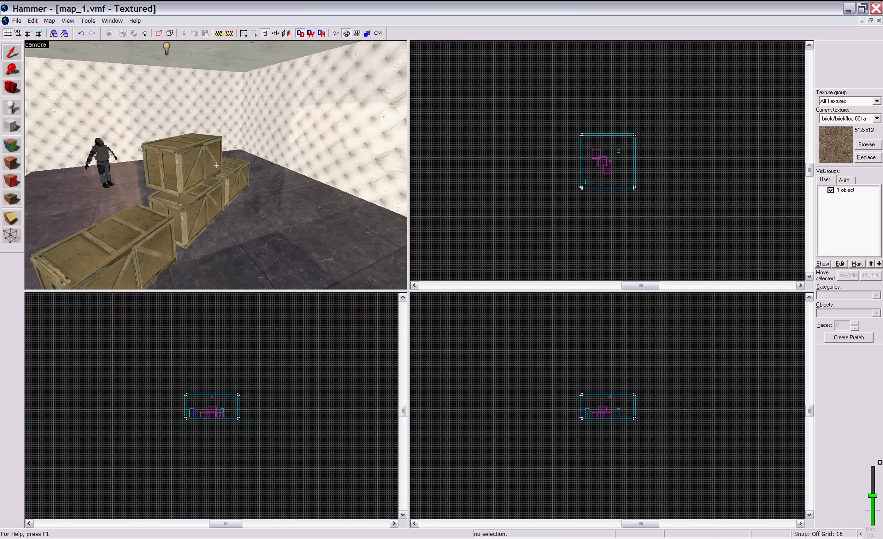
pyautogui.press('d')
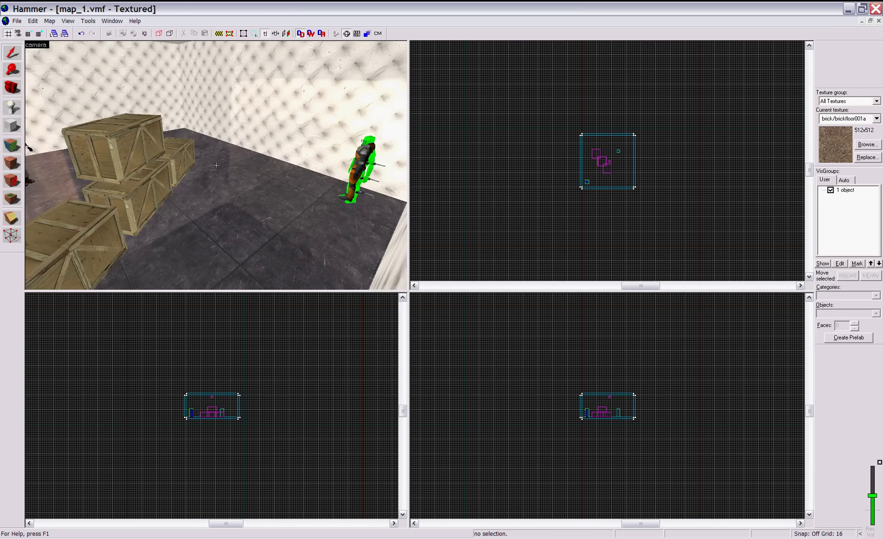
pyautogui.press('w')
pyautogui.press('d')
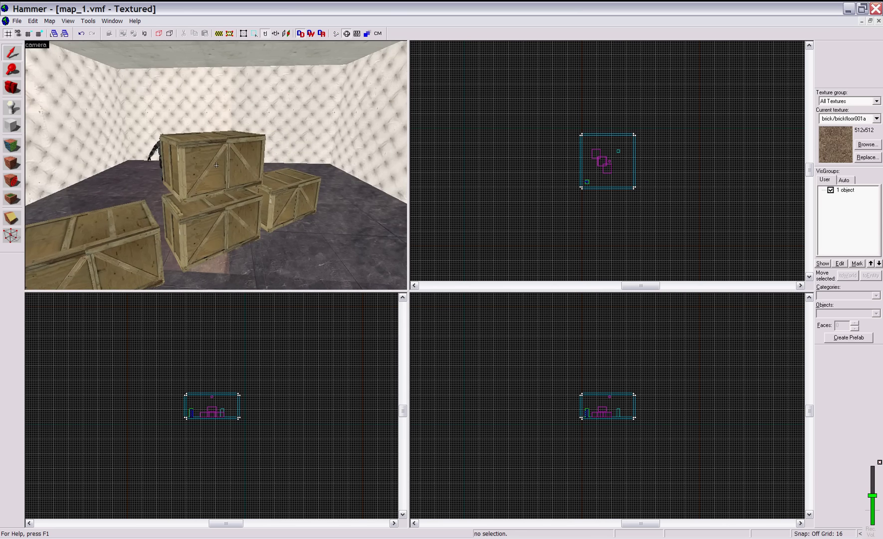
pyautogui.press('w')
pyautogui.press('s')
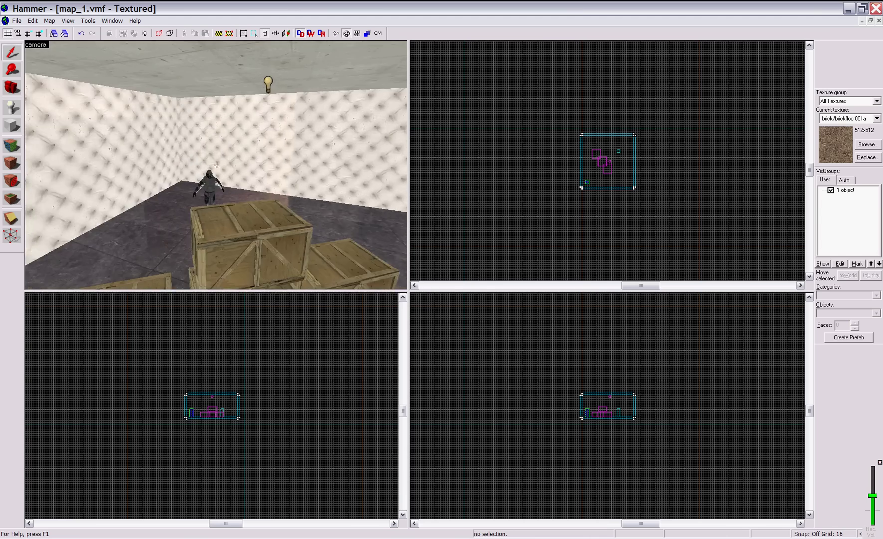
pyautogui.press('d')
pyautogui.press('d')
pyautogui.press('w')
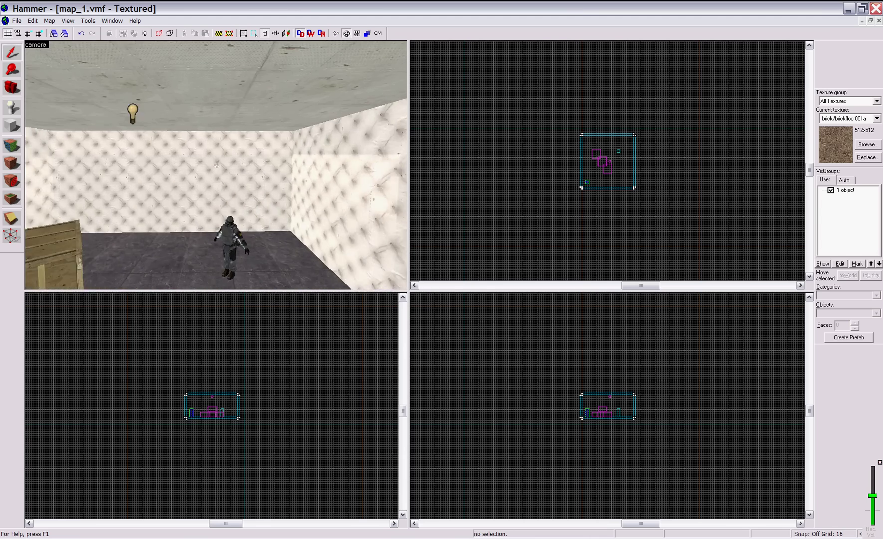
pyautogui.press('w')
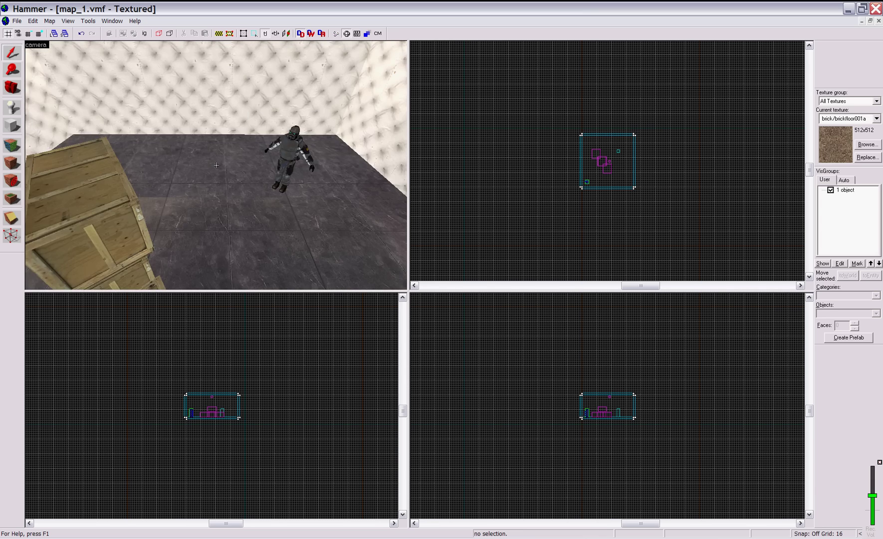
# Try deleting the whole padded wall at the room's north side
pyautogui.press('Left')
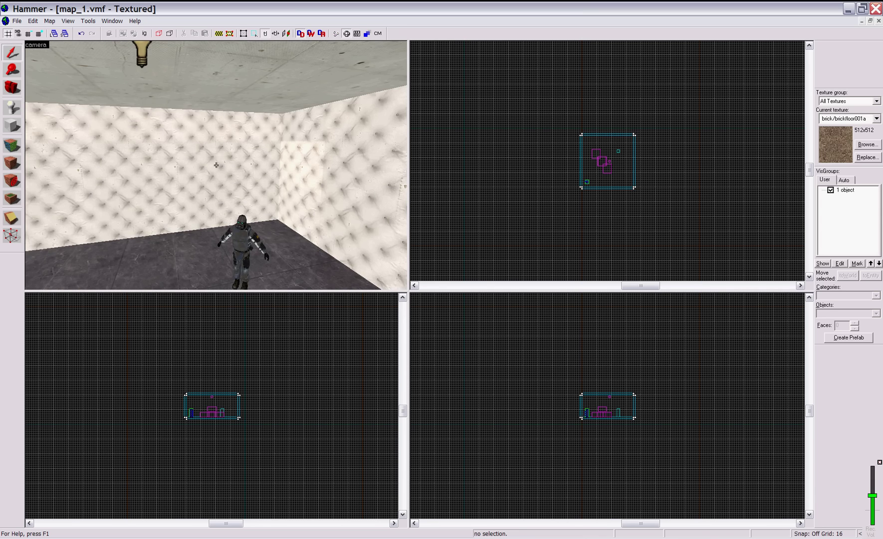
pyautogui.press('Left')
pyautogui.click(216, 165)
pyautogui.press('w')
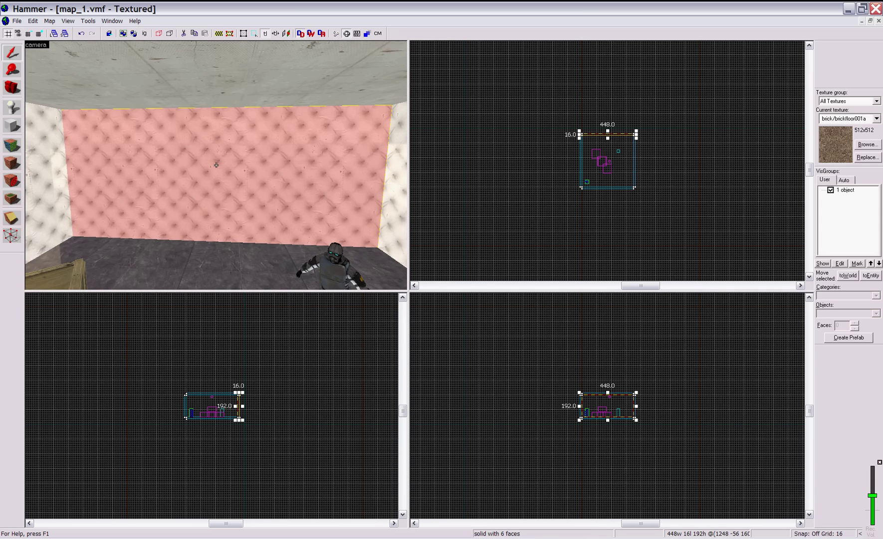
pyautogui.press('Down')
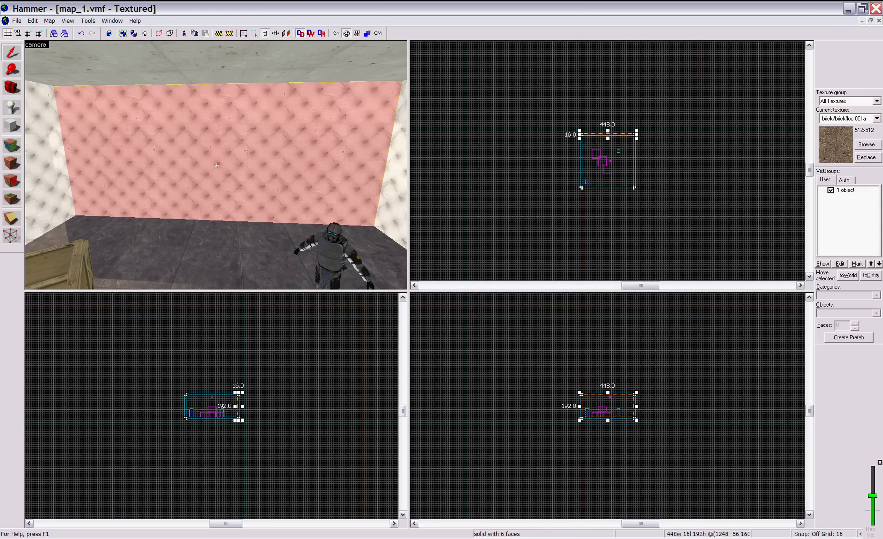
pyautogui.press('Delete')
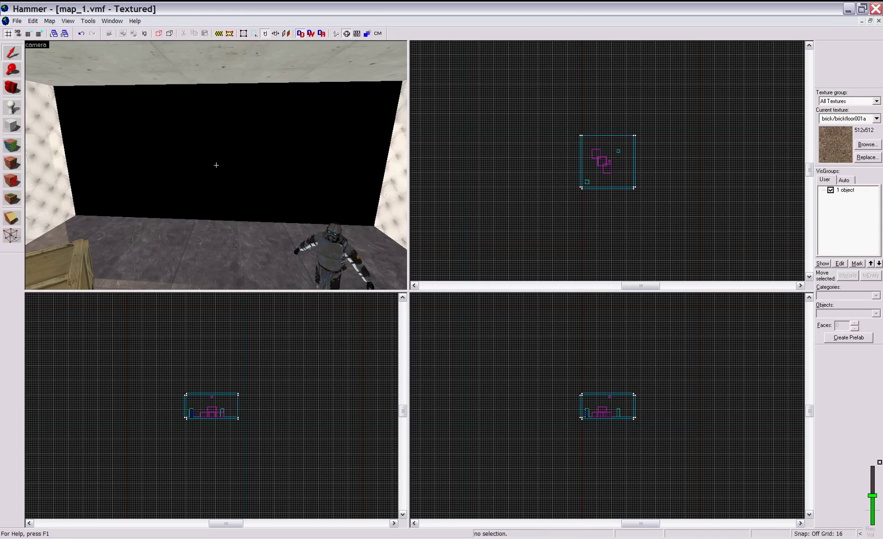
# Inspect the gap in the room, then undo the wall deletion
pyautogui.press('Right')
pyautogui.press('Left')
pyautogui.press('Down')
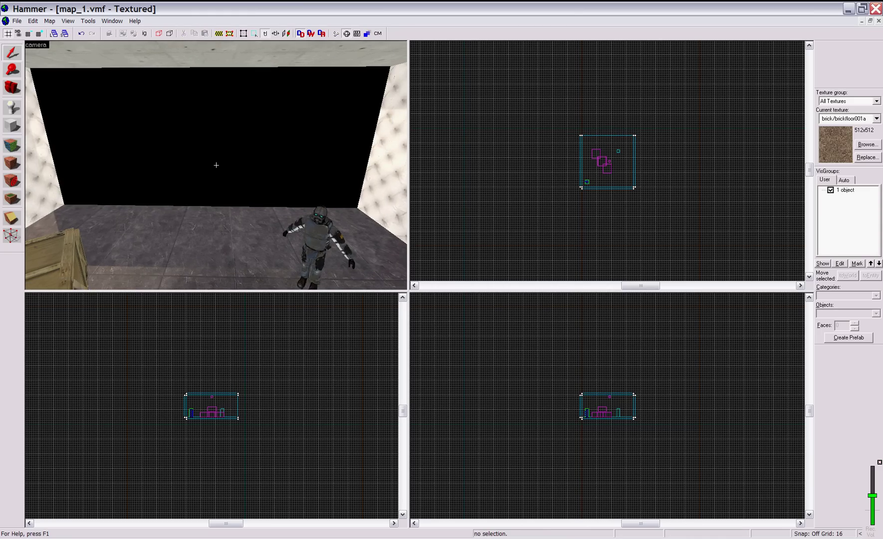
pyautogui.press('Left')
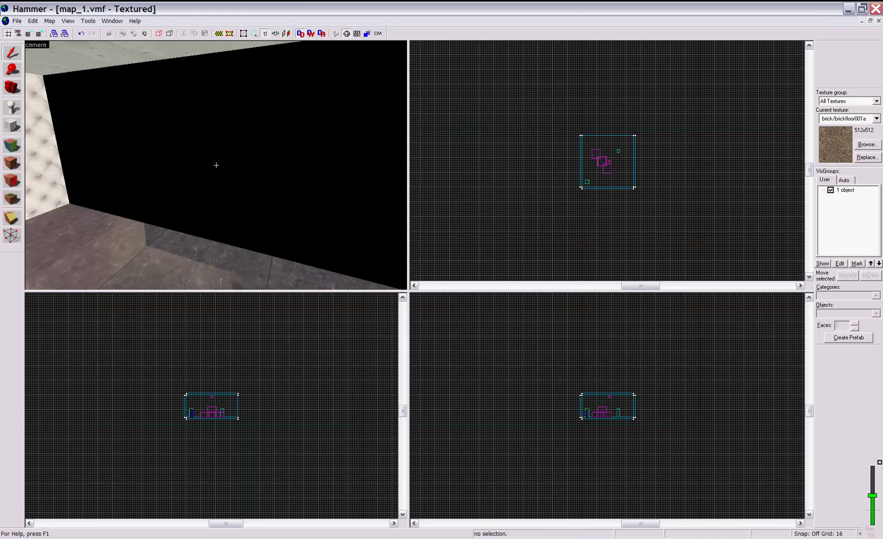
pyautogui.press('Left')
pyautogui.hotkey('ctrl', 'z')
# Shorten the north wall in the top view to 49 units wide, keeping its west end in place
pyautogui.press('Right')
pyautogui.press('Up')
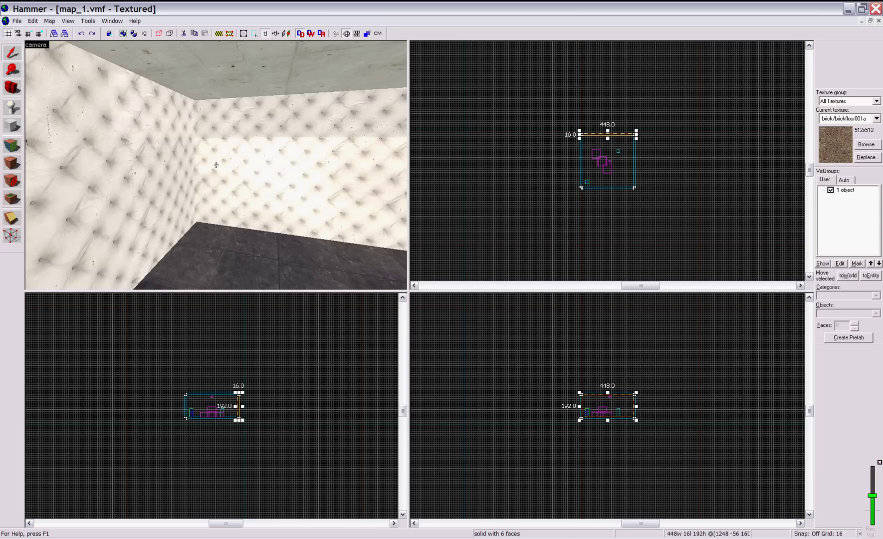
pyautogui.press('z')
pyautogui.scroll(7, 637, 133)
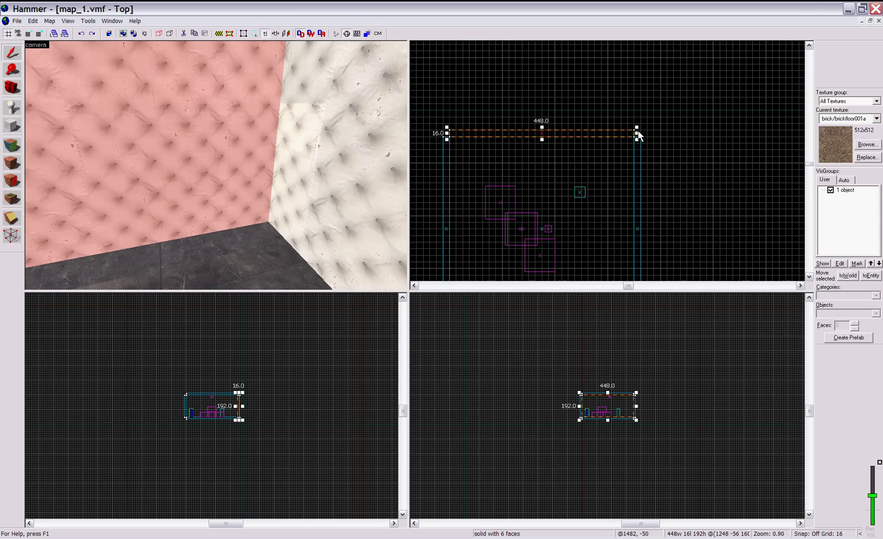
pyautogui.moveTo(637, 133); pyautogui.dragTo(473, 126)
pyautogui.press('z')
pyautogui.press('z')
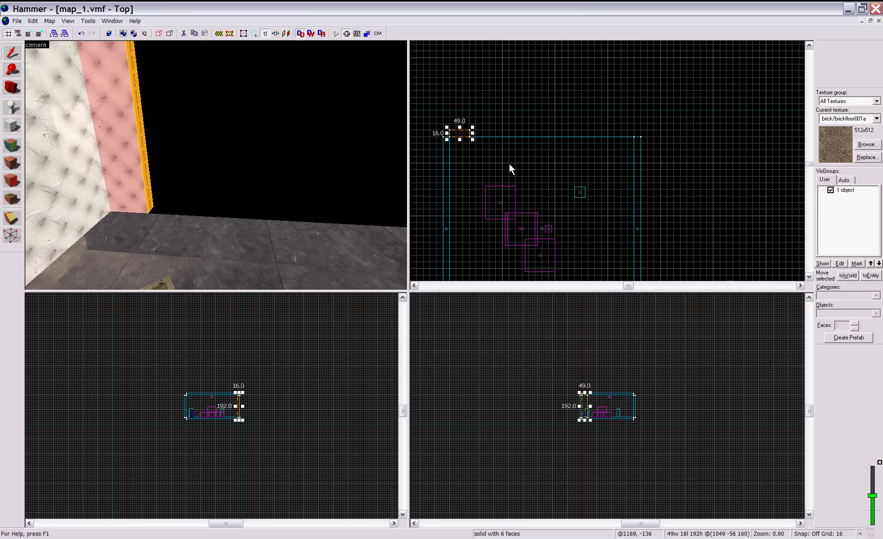
# Duplicate the 448 by 448 floor brush northward and place the copy flush against the original floor's edge
pyautogui.click(200, 249)
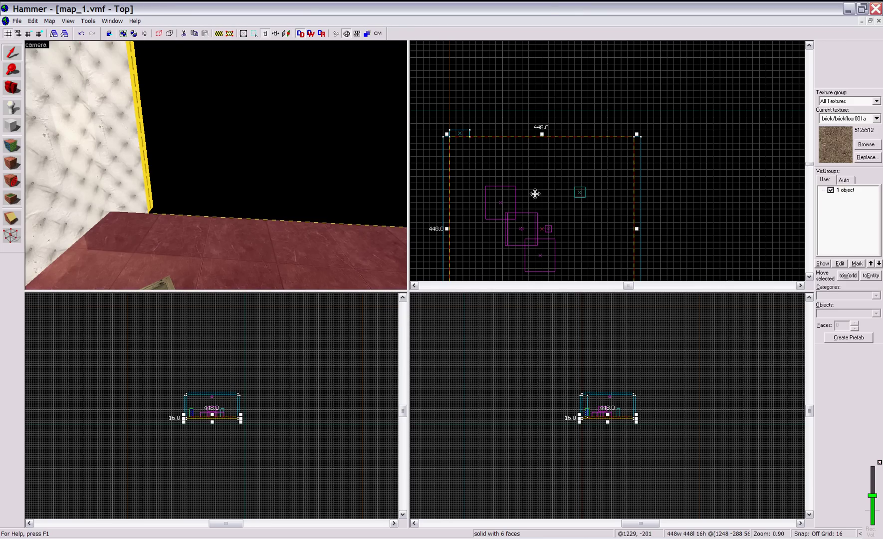
pyautogui.moveTo(537, 198)
pyautogui.mouseDown()
pyautogui.moveTo(513, 73)
pyautogui.moveTo(536, 75)
pyautogui.mouseUp()
pyautogui.scroll(8, 435, 191)
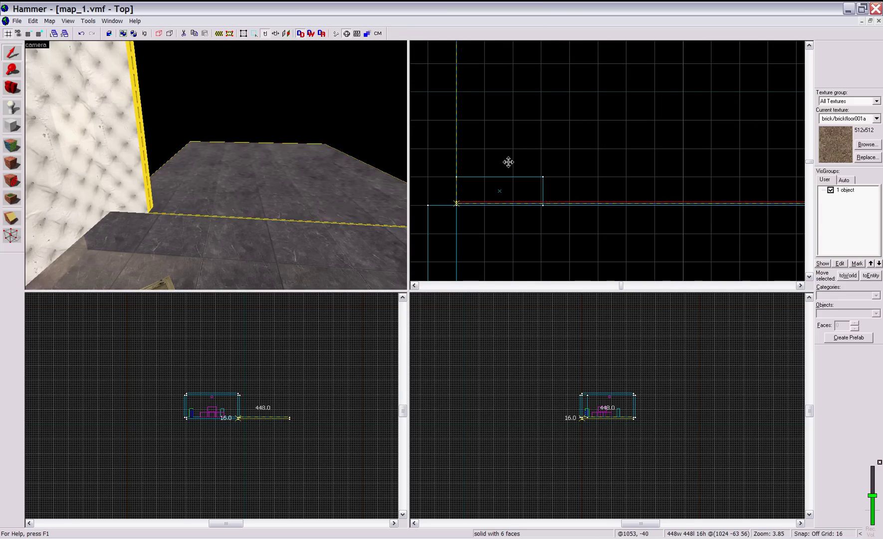
pyautogui.scroll(5, 479, 225)
pyautogui.scroll(-5, 479, 225)
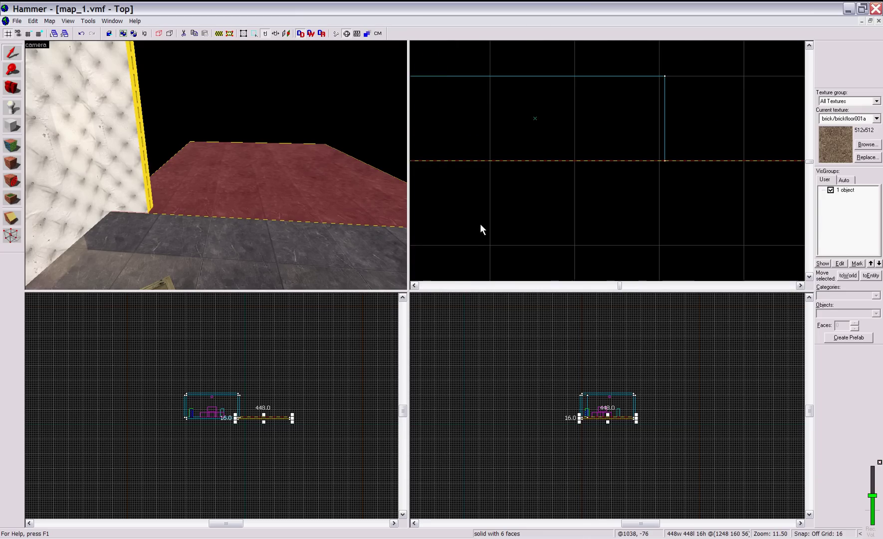
# Stretch the west wall northward to 896 units long so it ends flush with the new floor's far edge
pyautogui.scroll(-3, 501, 185)
pyautogui.click(484, 183)
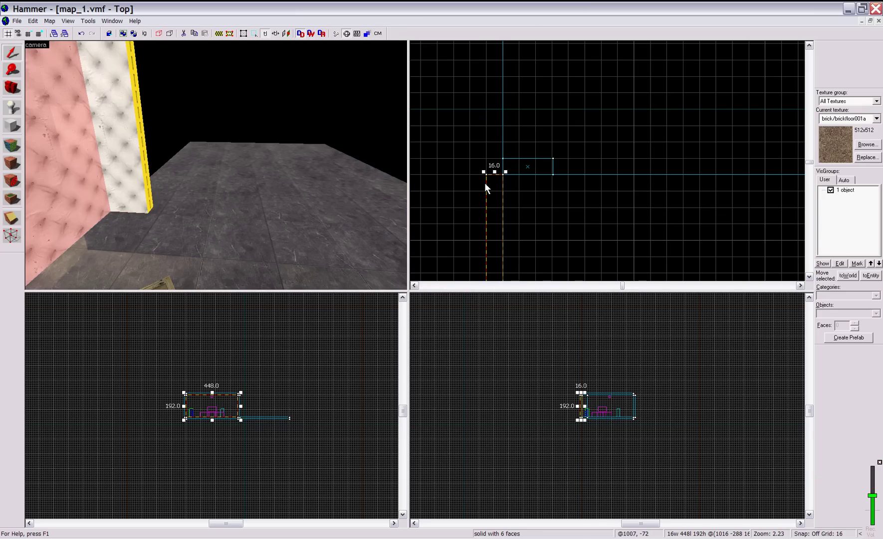
pyautogui.moveTo(490, 17)
pyautogui.mouseDown()
pyautogui.moveTo(489, 3)
pyautogui.moveTo(491, 131)
pyautogui.mouseUp()
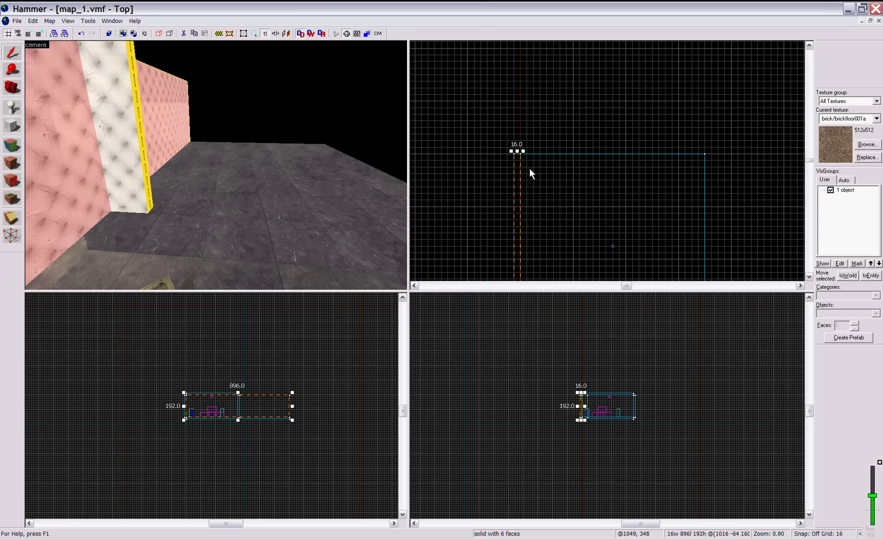
pyautogui.scroll(-10, 527, 168)
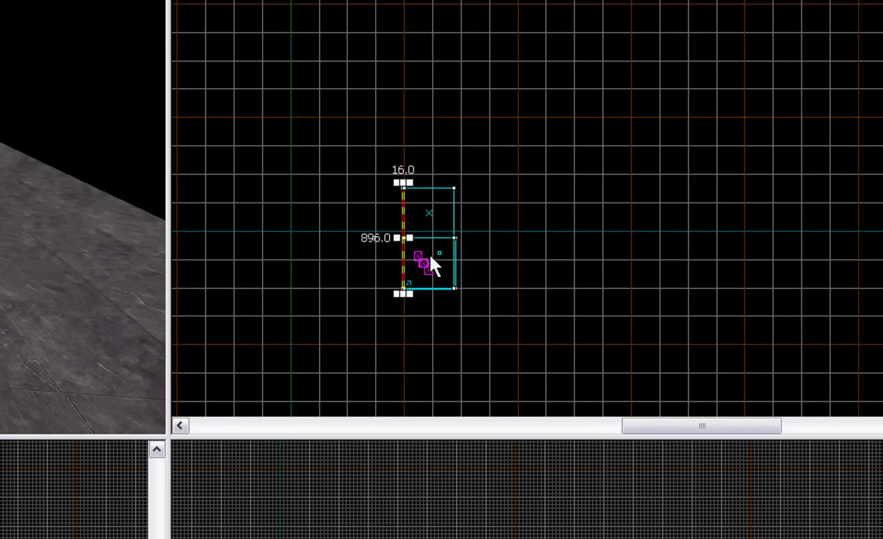
pyautogui.scroll(5, 429, 254)
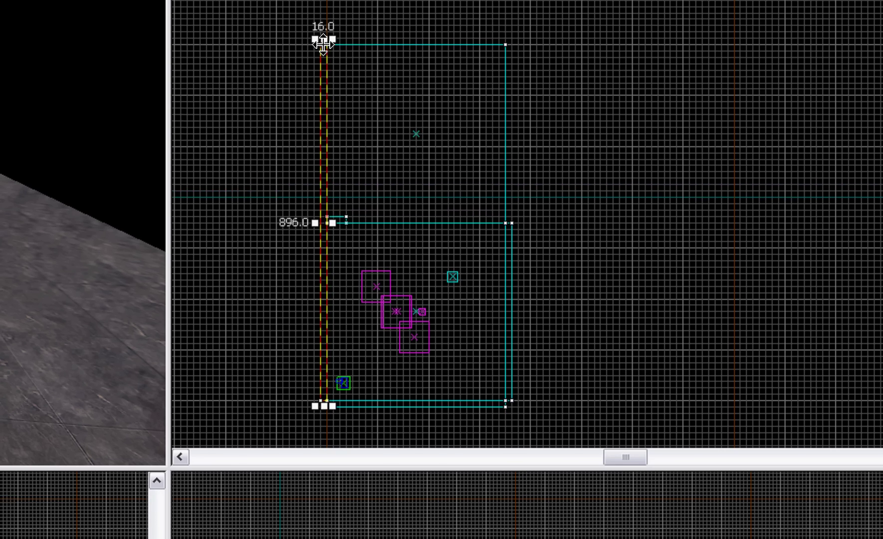
pyautogui.scroll(5, 322, 44)
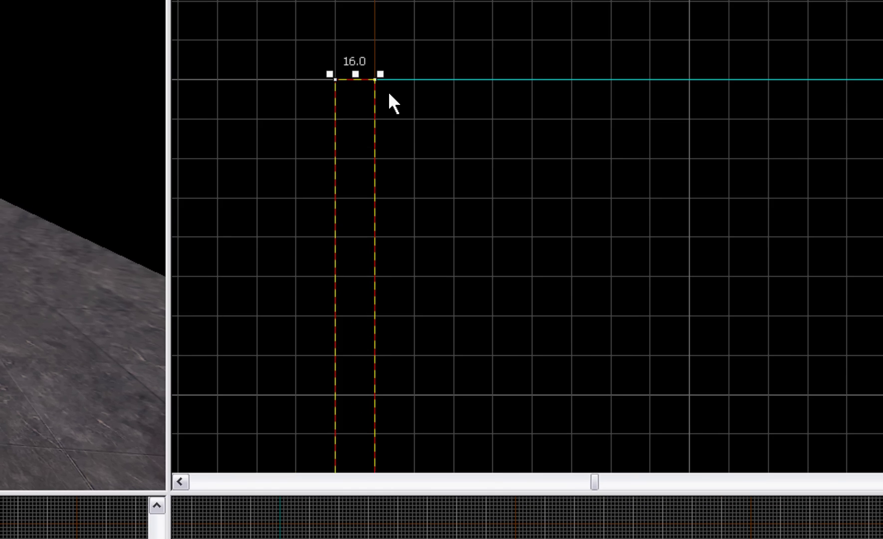
# Stretch the east wall northward until it ends flush with the new floor's far edge
pyautogui.scroll(-5, 389, 94)
pyautogui.scroll(2, 643, 377)
pyautogui.scroll(3, 657, 344)
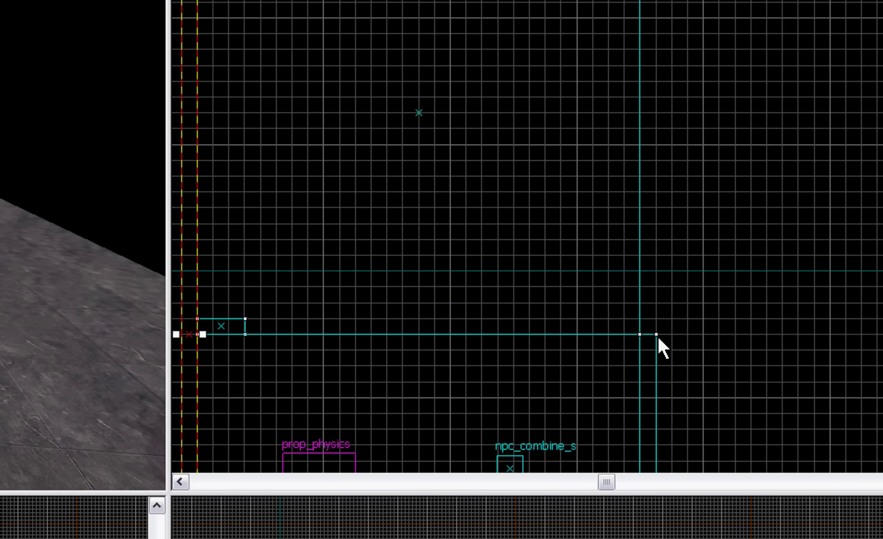
pyautogui.click(653, 335)
pyautogui.click(656, 335)
pyautogui.click(653, 335)
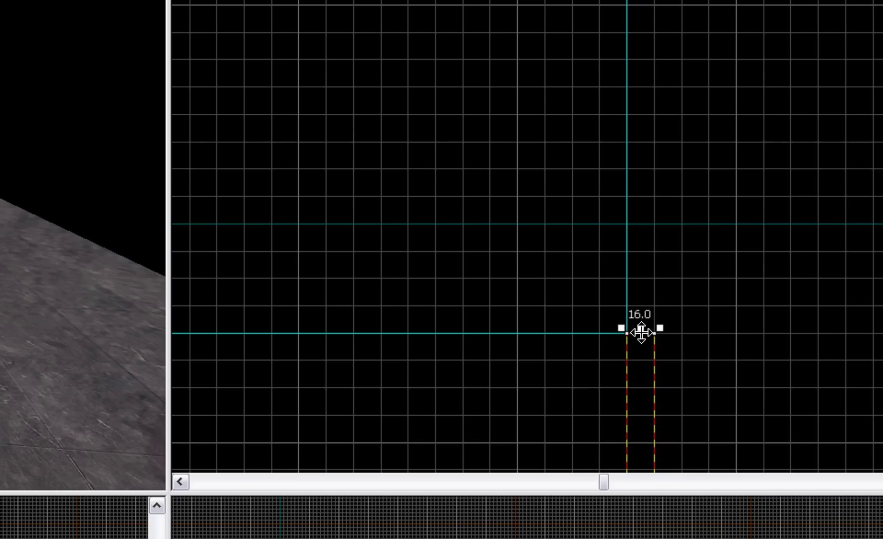
pyautogui.moveTo(640, 327)
pyautogui.mouseDown()
pyautogui.moveTo(606, 0)
pyautogui.moveTo(620, 179)
pyautogui.mouseUp()
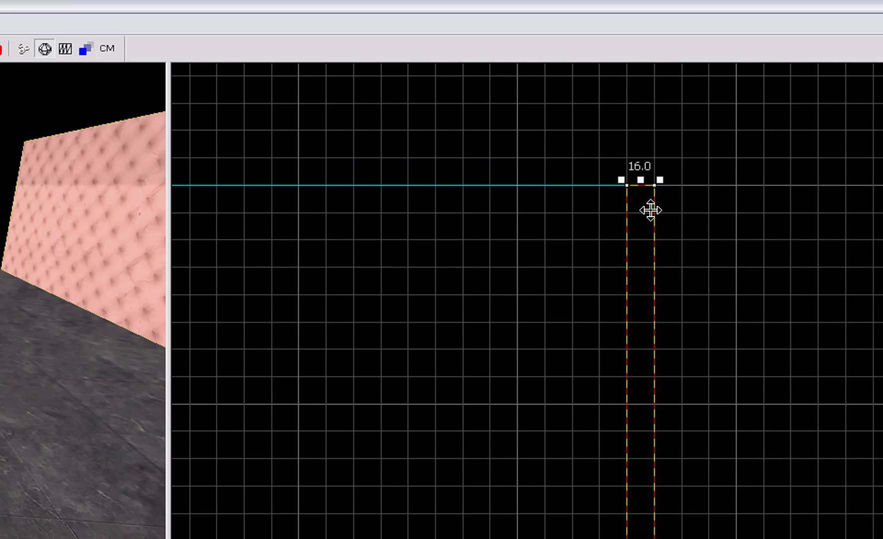
pyautogui.scroll(4, 659, 205)
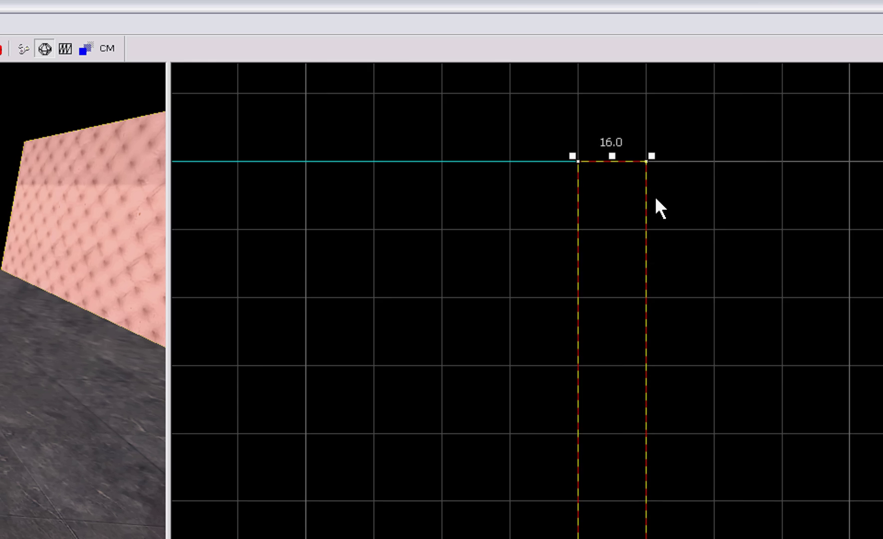
pyautogui.moveTo(605, 153); pyautogui.dragTo(603, 187)
pyautogui.click(601, 184)
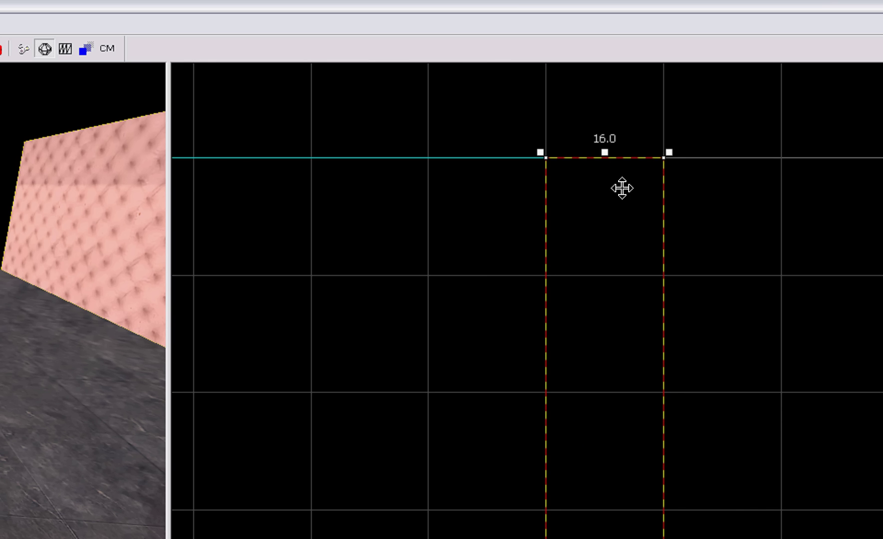
pyautogui.scroll(-7, 688, 292)
pyautogui.scroll(-1, 610, 458)
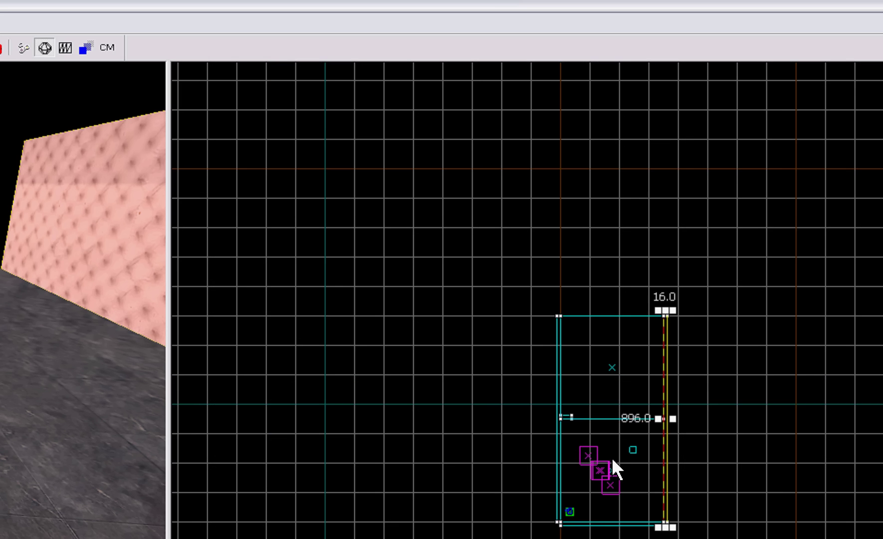
# Duplicate the 448 by 16 south wall brush northward and place the copy flush against the new floor's far edge
pyautogui.scroll(9, 614, 533)
pyautogui.scroll(1, 614, 478)
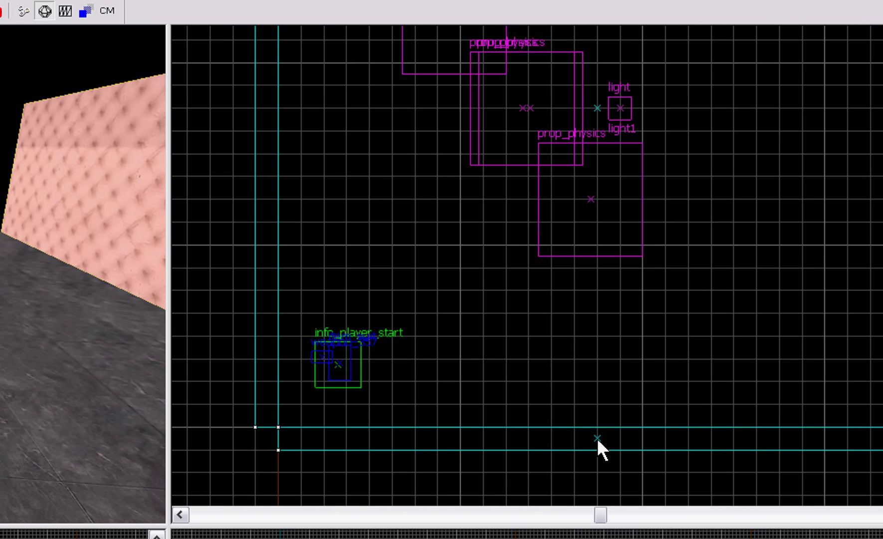
pyautogui.click(597, 441)
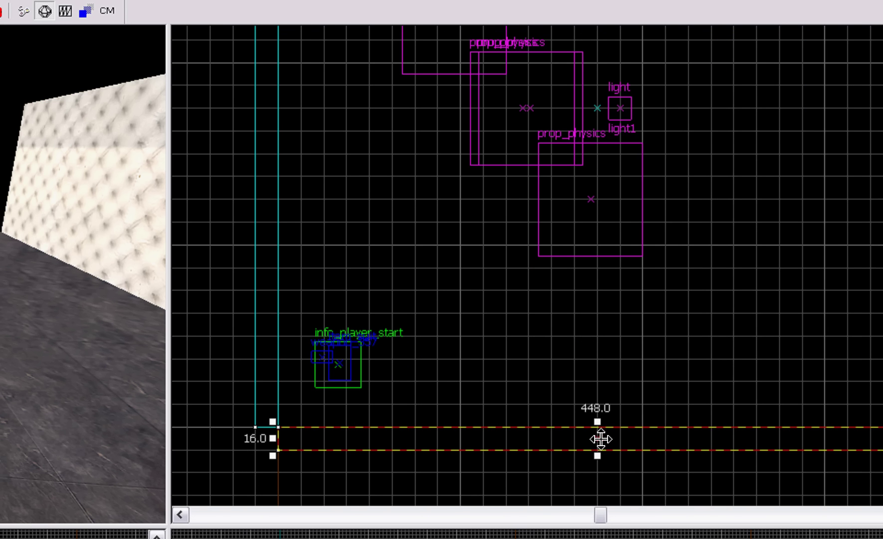
pyautogui.keyDown('shift'); pyautogui.moveTo(616, 435); pyautogui.dragTo(613, 169); pyautogui.keyUp('shift')
pyautogui.scroll(-1, 606, 286)
pyautogui.scroll(-2, 606, 327)
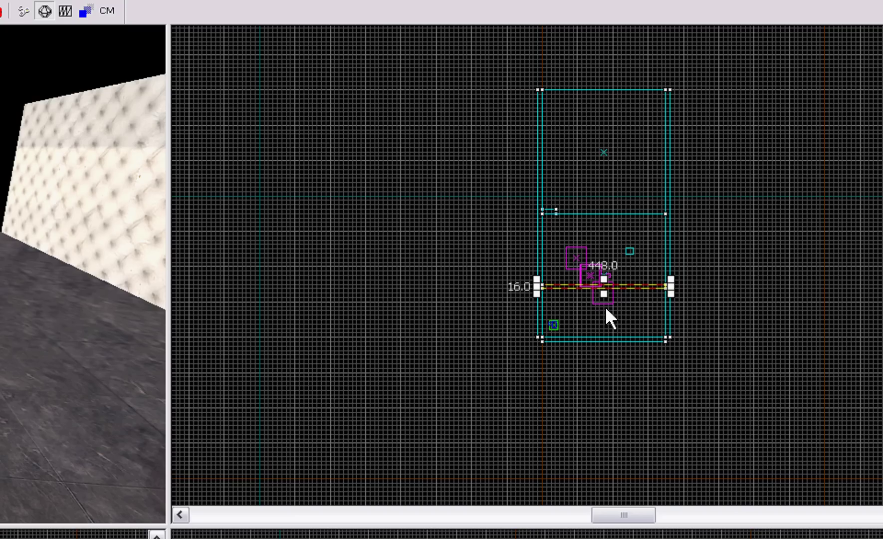
pyautogui.keyDown('shift'); pyautogui.moveTo(615, 283); pyautogui.dragTo(615, 84); pyautogui.keyUp('shift')
pyautogui.scroll(3, 594, 95)
pyautogui.scroll(5, 548, 101)
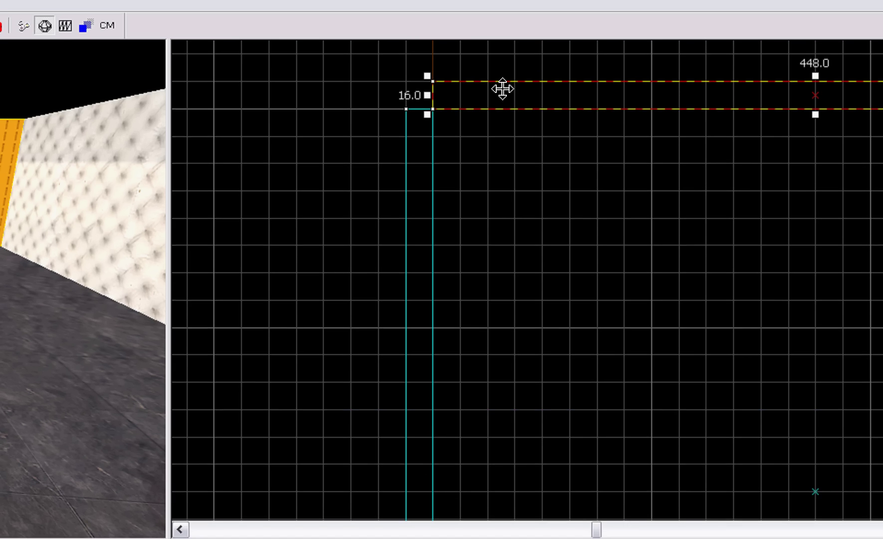
# Rotate the copied wall 180 degrees about the Z axis so its padded side faces the new room
pyautogui.rightClick(507, 93)
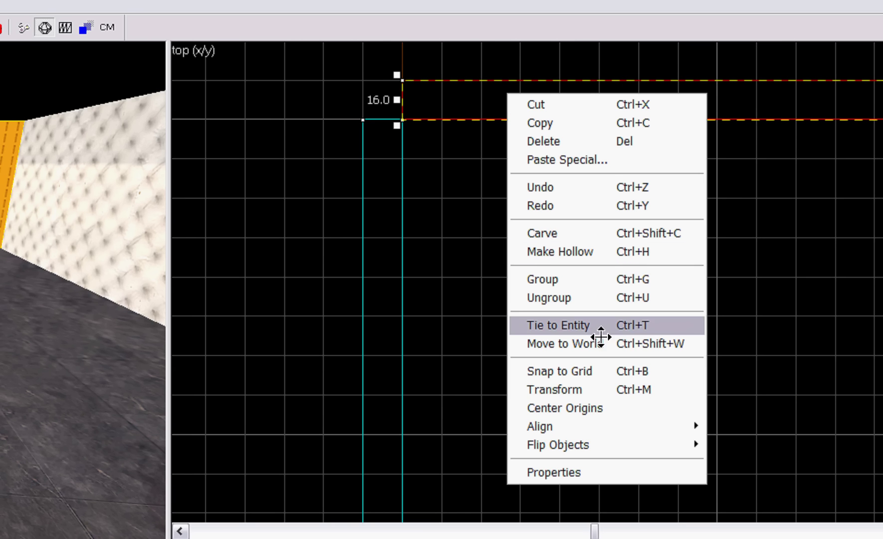
pyautogui.click(578, 392)
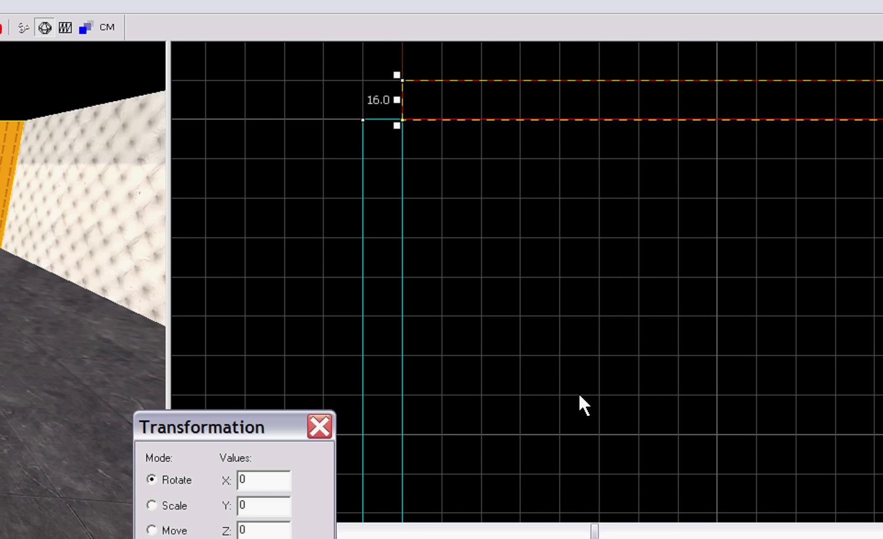
pyautogui.write('180')
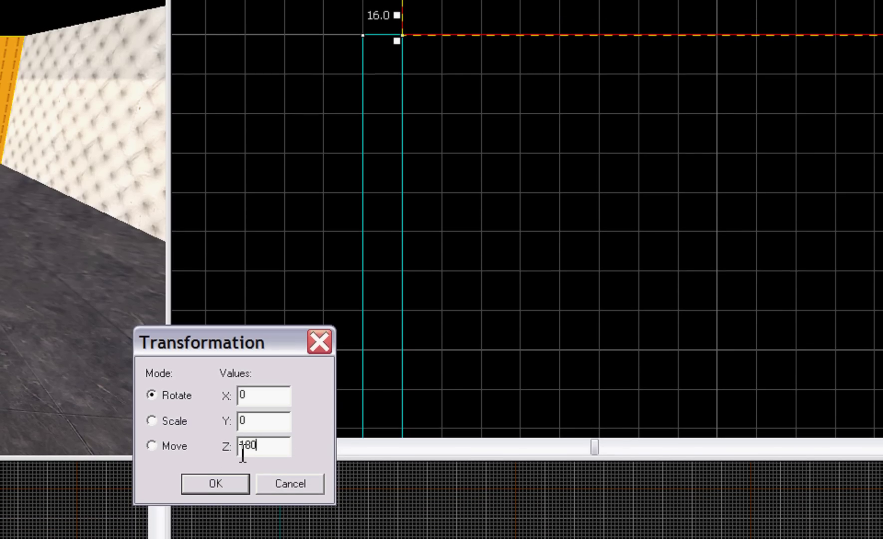
pyautogui.press('Return')
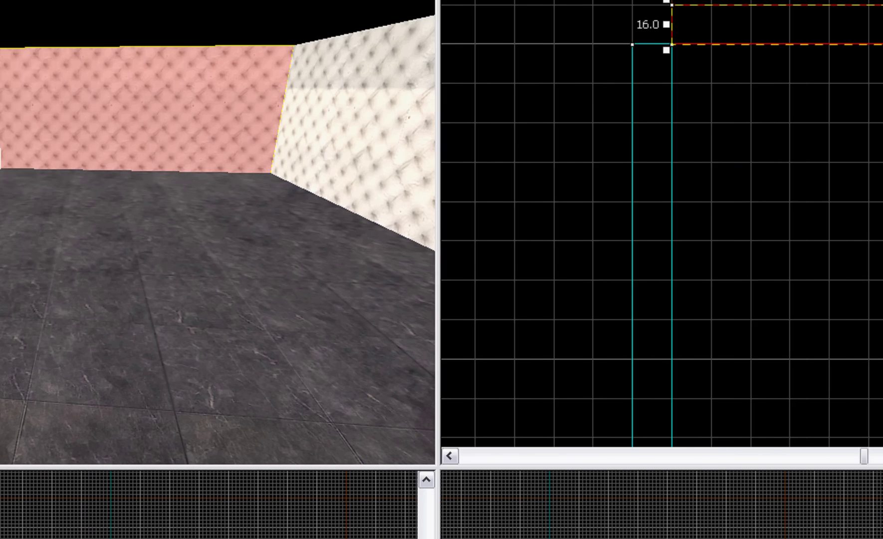
# Start face editing and sample the padded texture props/plasticceiling003a from the wall beside the shortened north wall's NODRAW faces
pyautogui.scroll(-10, 516, 174)
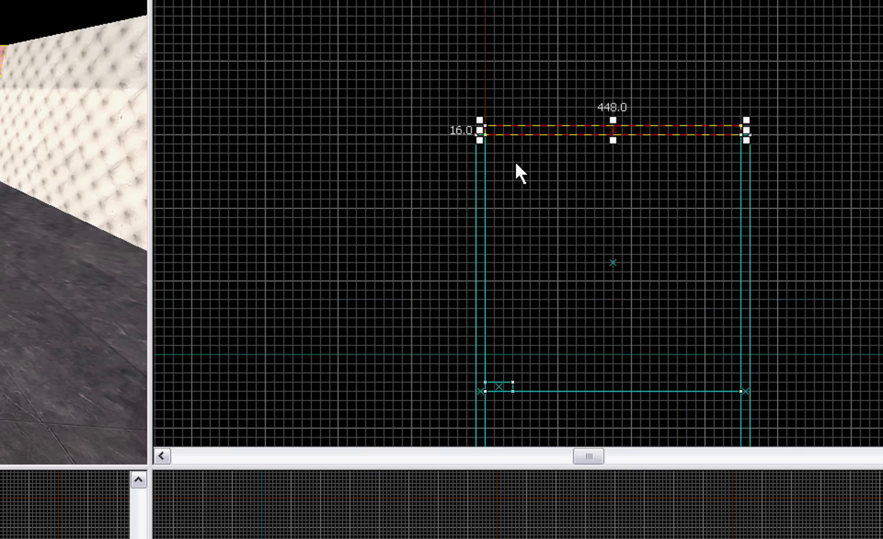
pyautogui.scroll(1, 626, 270)
pyautogui.scroll(5, 574, 287)
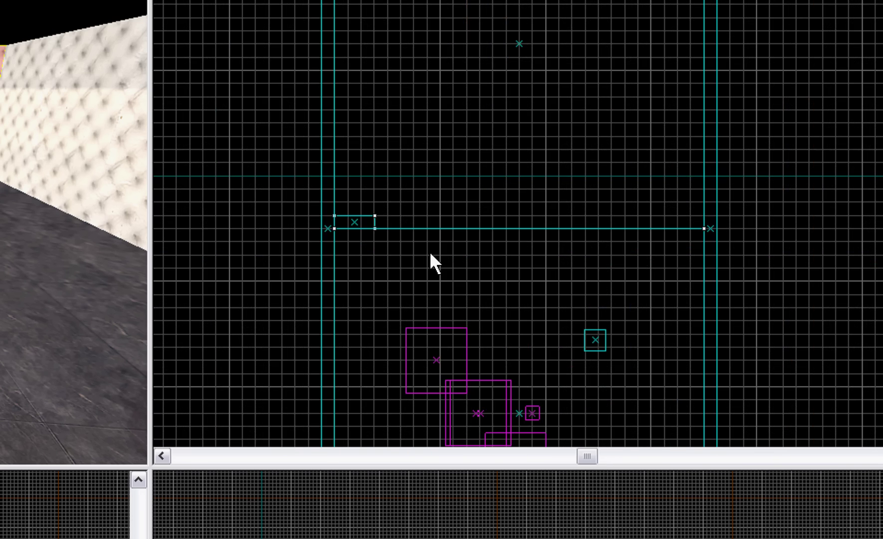
pyautogui.scroll(2, 431, 259)
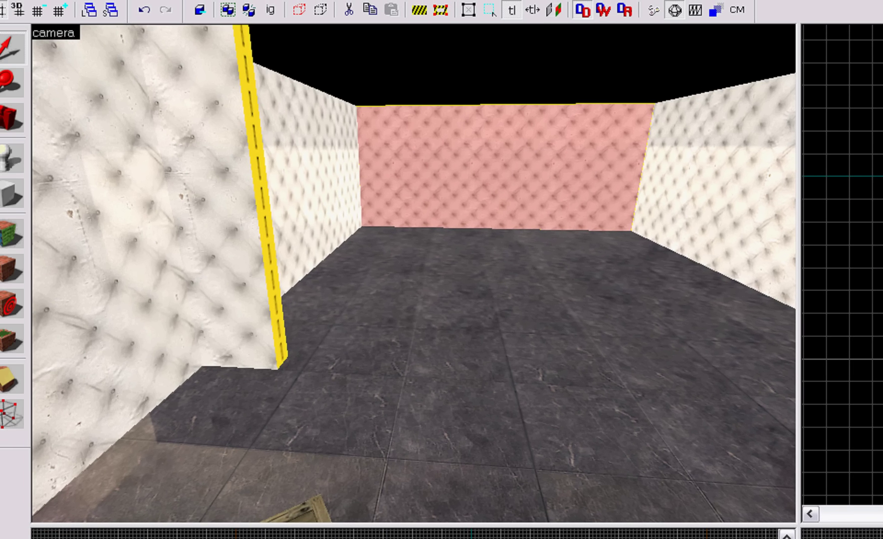
pyautogui.press('w')
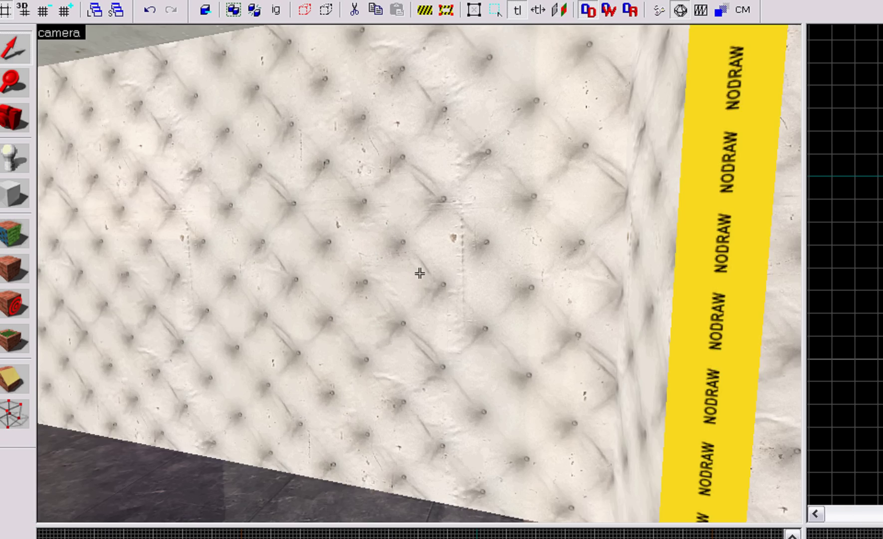
pyautogui.press('d')
pyautogui.press('z')
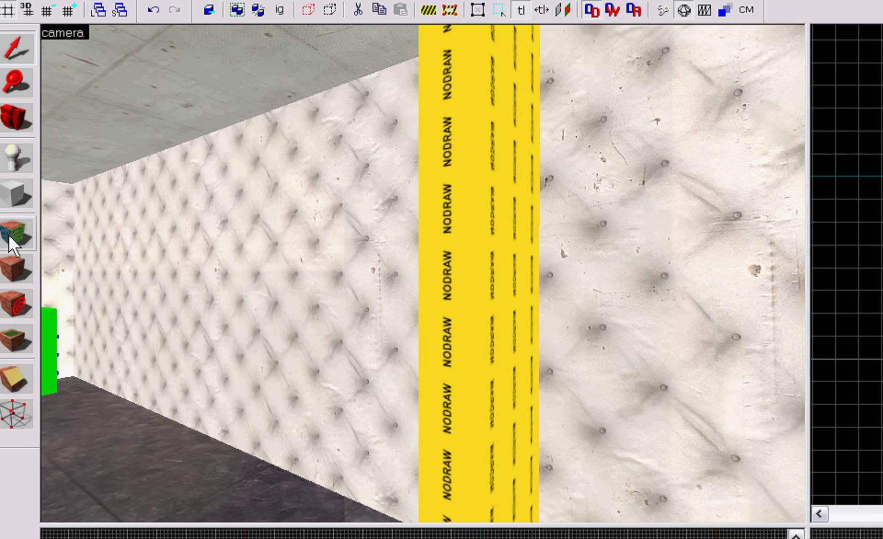
pyautogui.click(8, 233)
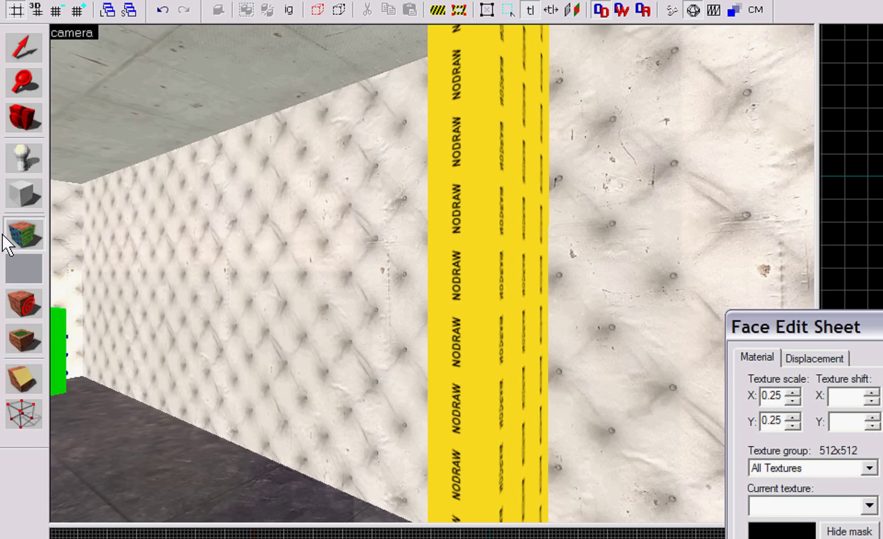
pyautogui.click(2, 232)
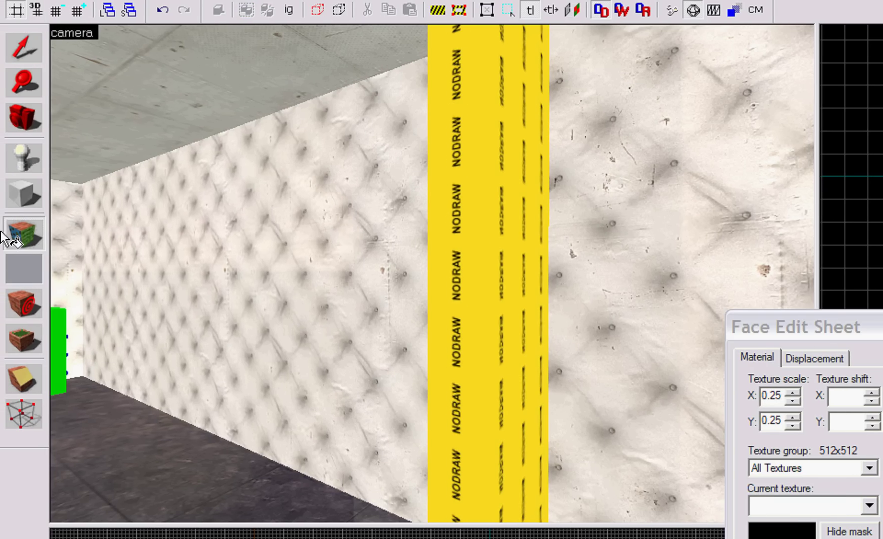
pyautogui.click(663, 252)
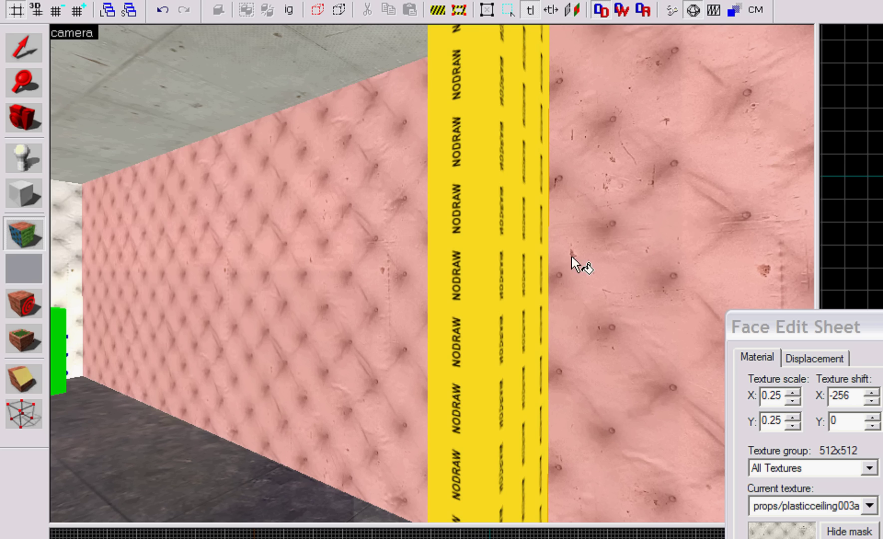
# Apply the sampled padded texture to the NODRAW back face and end face of the shortened north wall, and finish face editing
pyautogui.press('z')
pyautogui.press('z')
pyautogui.rightClick(527, 267)
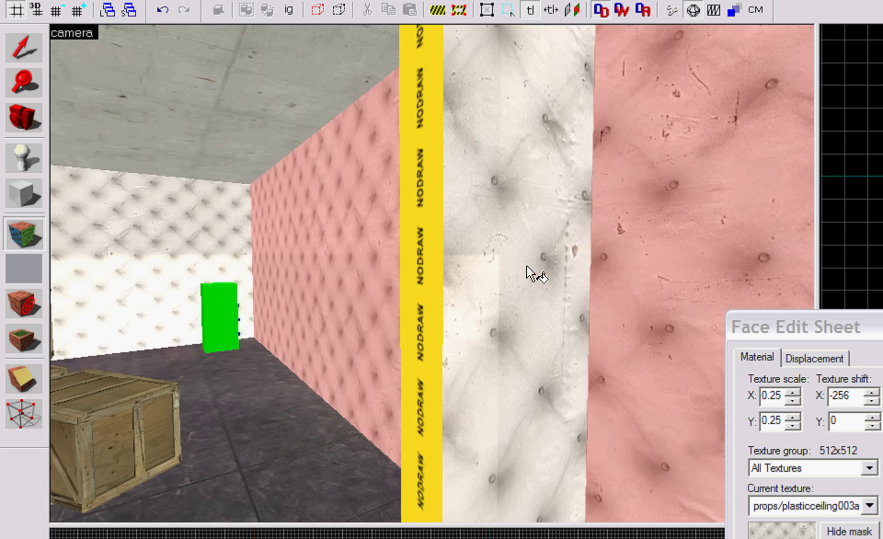
pyautogui.rightClick(421, 305)
pyautogui.press('z')
pyautogui.press('s')
pyautogui.press('s')
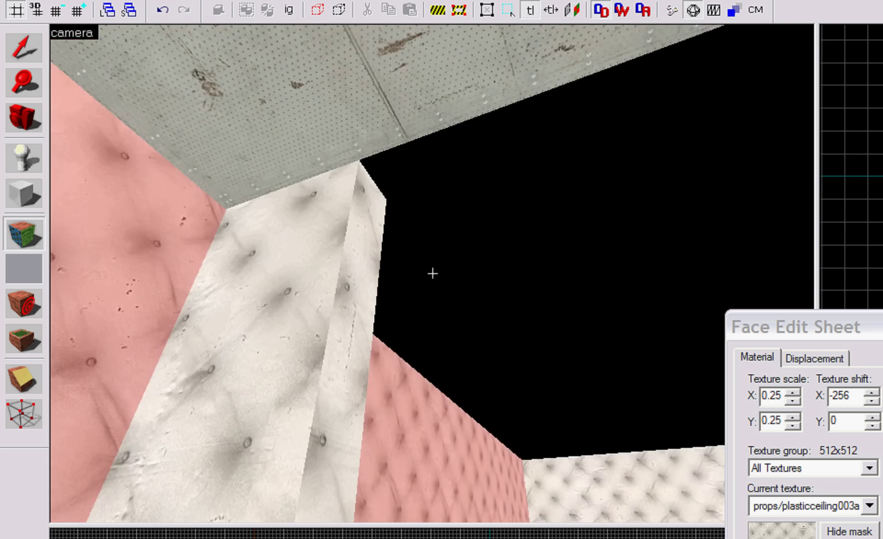
pyautogui.press('d')
pyautogui.press('z')
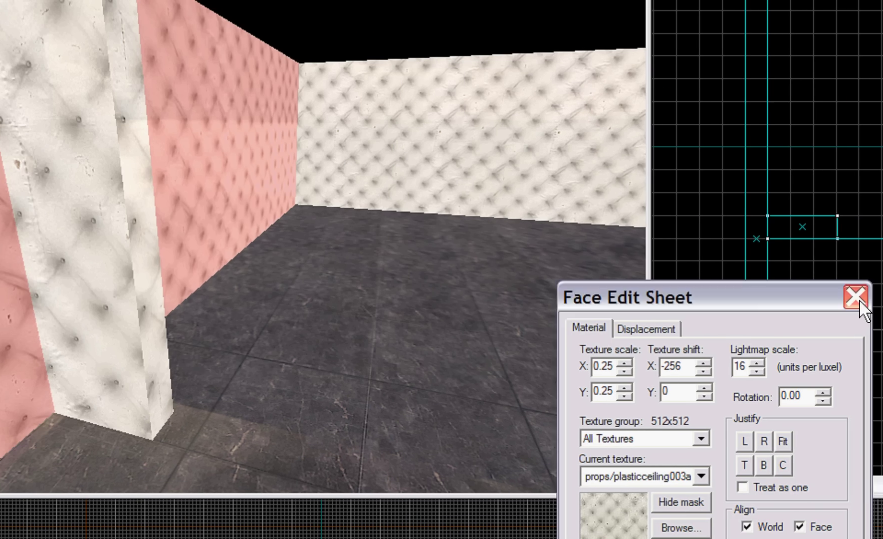
pyautogui.click(863, 299)
# Examine the extended room in the 3D view, checking the opening, the new walls and floor, and the ceiling over both halves
pyautogui.press('z')
pyautogui.press('s')
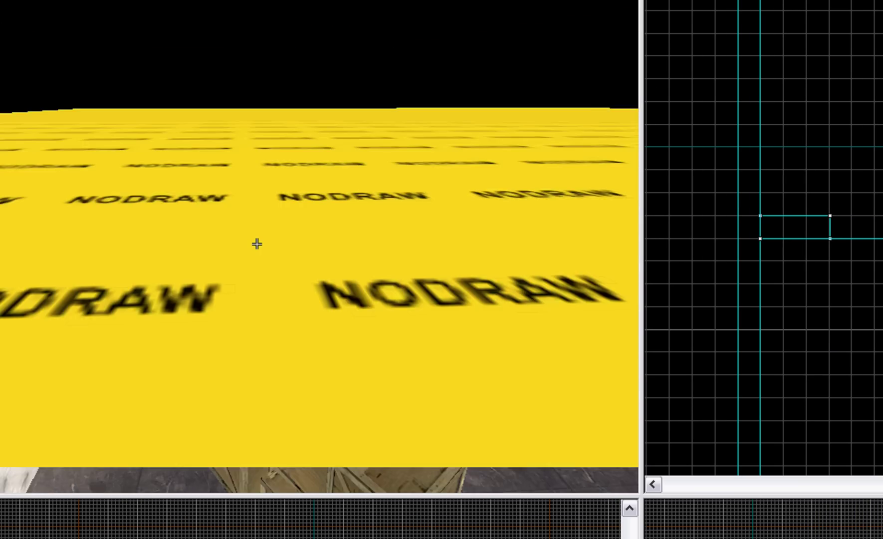
pyautogui.press('w')
pyautogui.press('d')
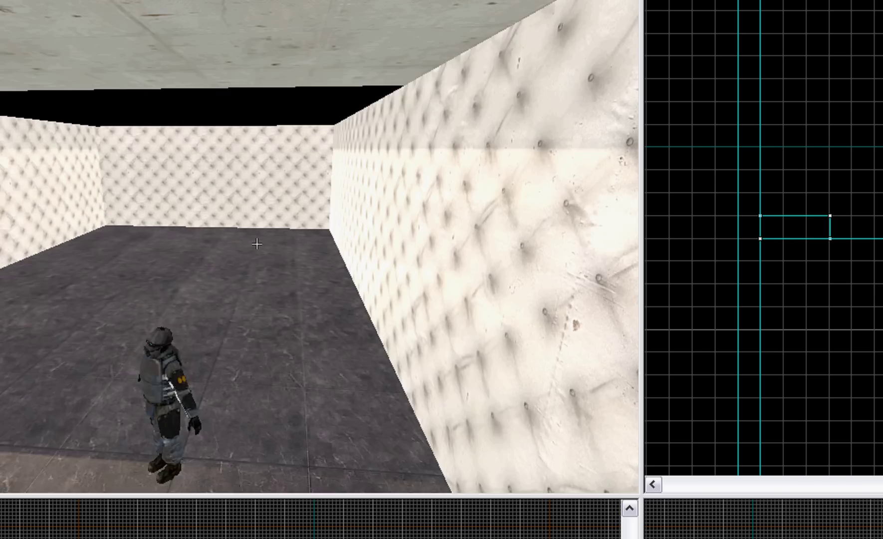
pyautogui.press('s')
pyautogui.press('a')
pyautogui.press('w')
pyautogui.press('s')
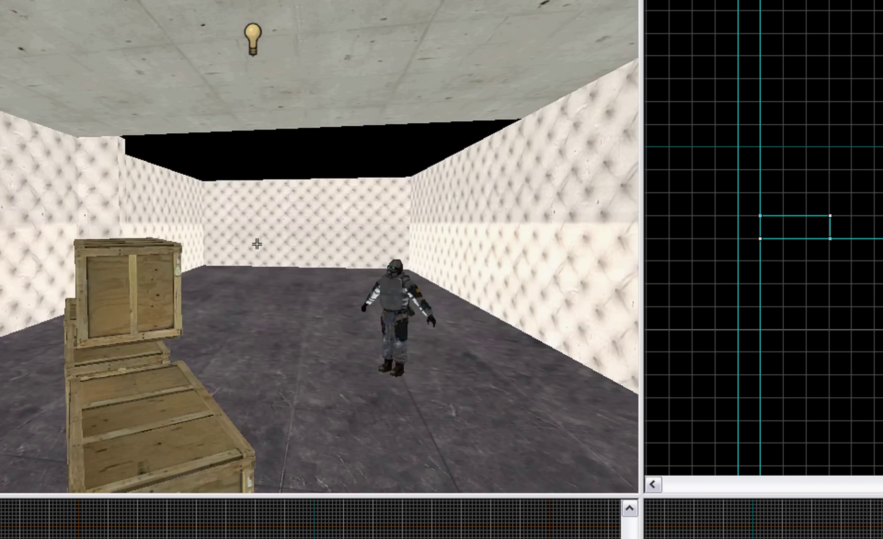
pyautogui.press('w')
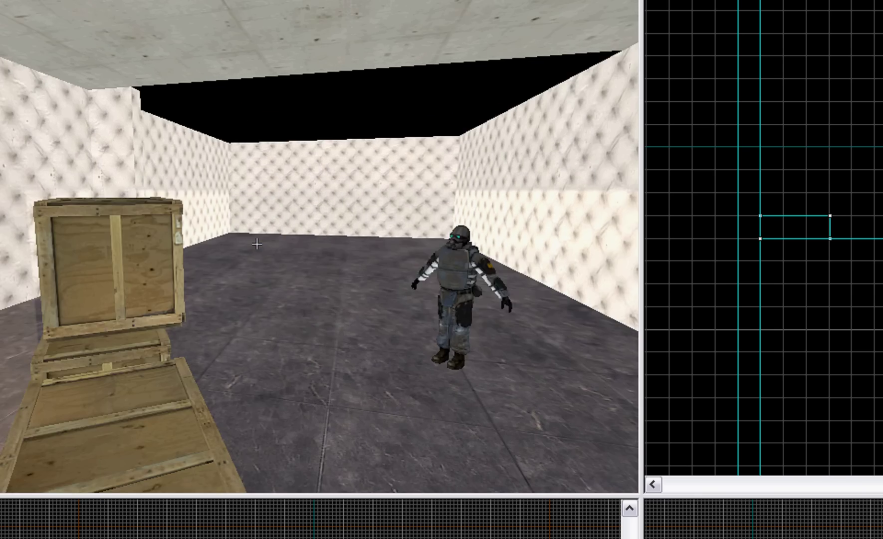
pyautogui.press('s')
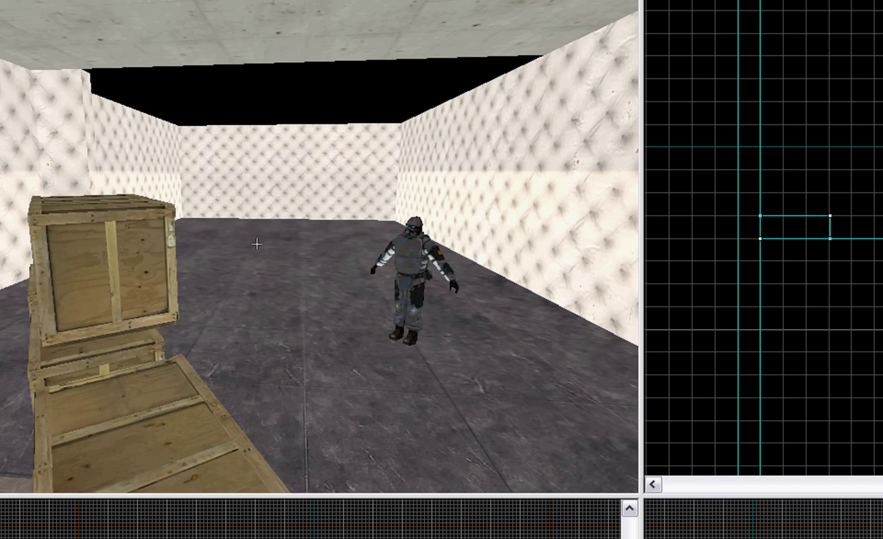
pyautogui.press('d')
pyautogui.press('w')
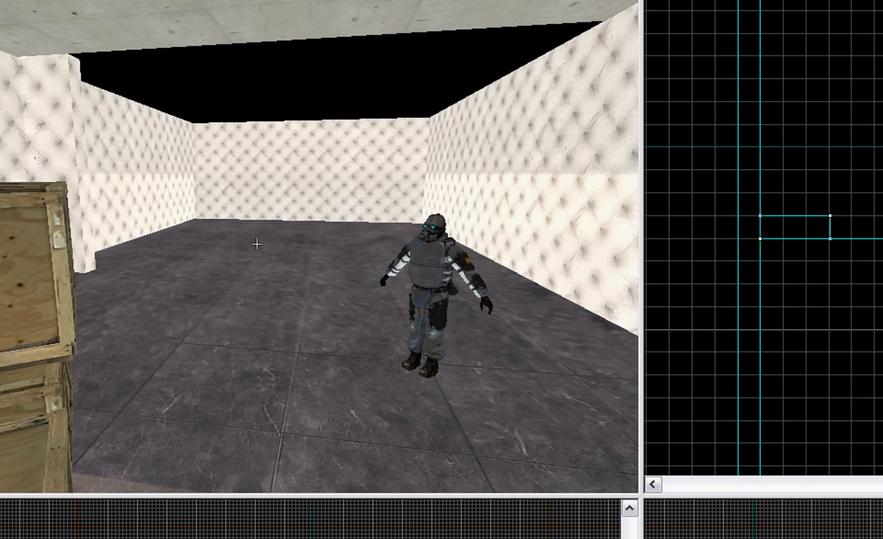
pyautogui.press('z')
pyautogui.press('z')
pyautogui.press('z')
pyautogui.press('z')
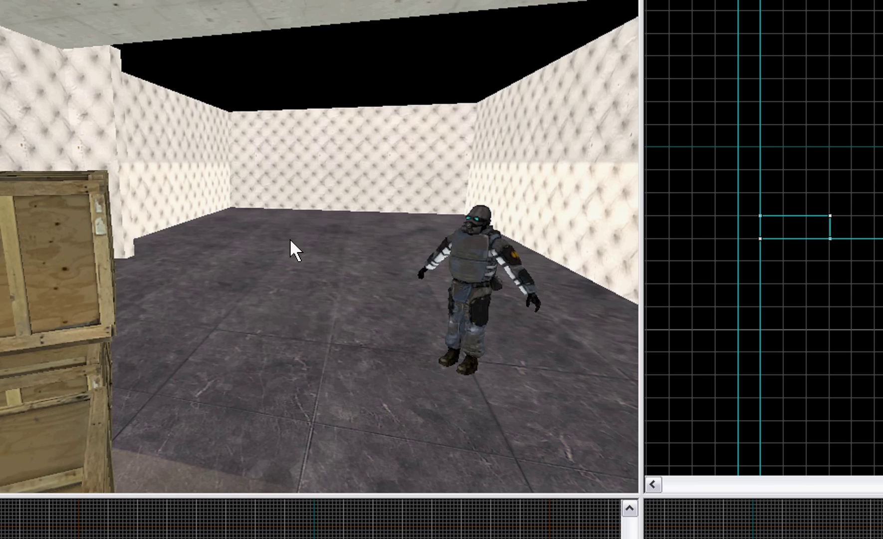
pyautogui.press('z')
pyautogui.press('w')
pyautogui.press('s')
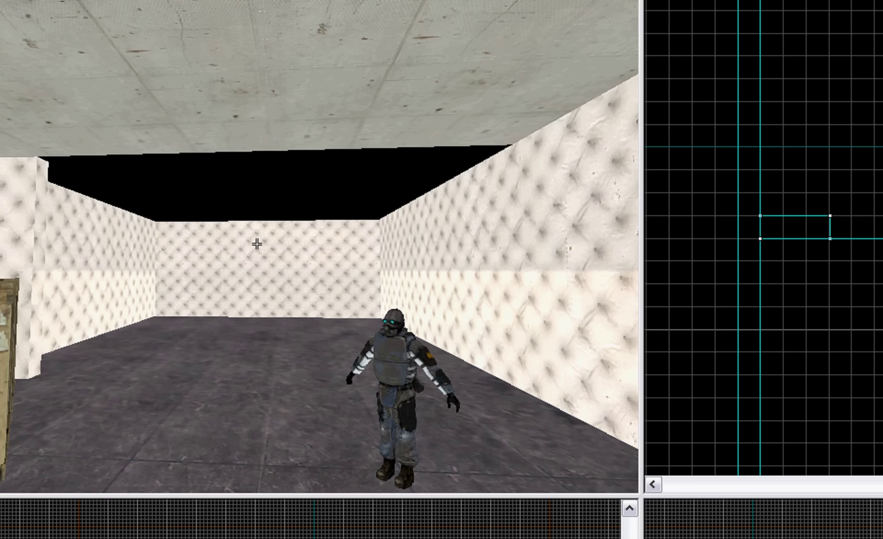
pyautogui.press('w')
pyautogui.press('a')
pyautogui.press('w')
pyautogui.press('w')
pyautogui.press('z')
pyautogui.press('a')
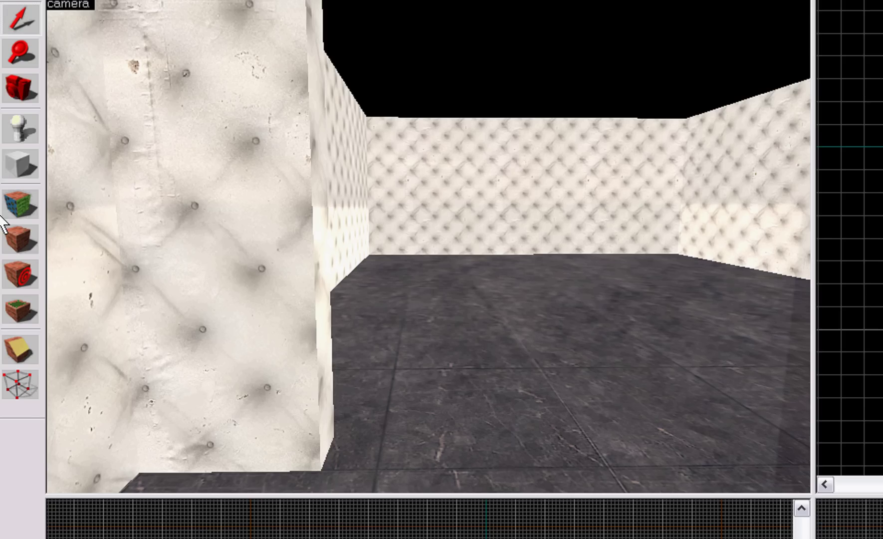
# Place an info_player_start entity on the floor in the opening, beside the end of the shortened north wall
pyautogui.click(20, 124)
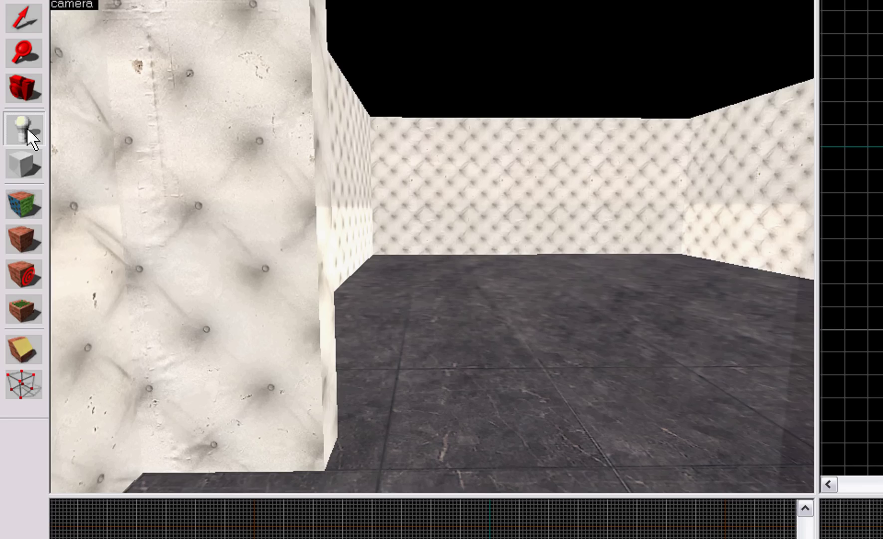
pyautogui.press('z')
pyautogui.press('w')
pyautogui.press('s')
pyautogui.press('z')
pyautogui.click(395, 241)
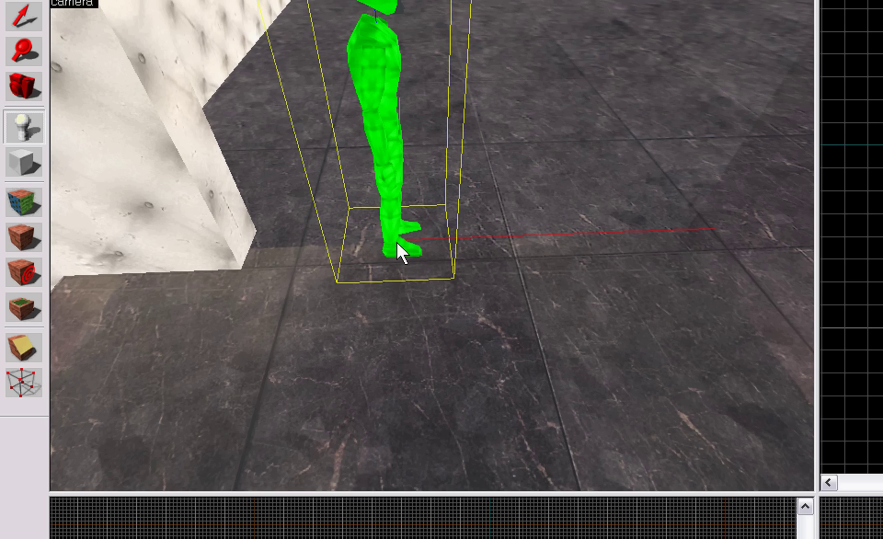
# Switch to selection mode and open the object properties of the info_player_start entity in the opening
pyautogui.click(23, 17)
pyautogui.press('z')
pyautogui.press('s')
pyautogui.press('w')
pyautogui.press('s')
pyautogui.press('z')
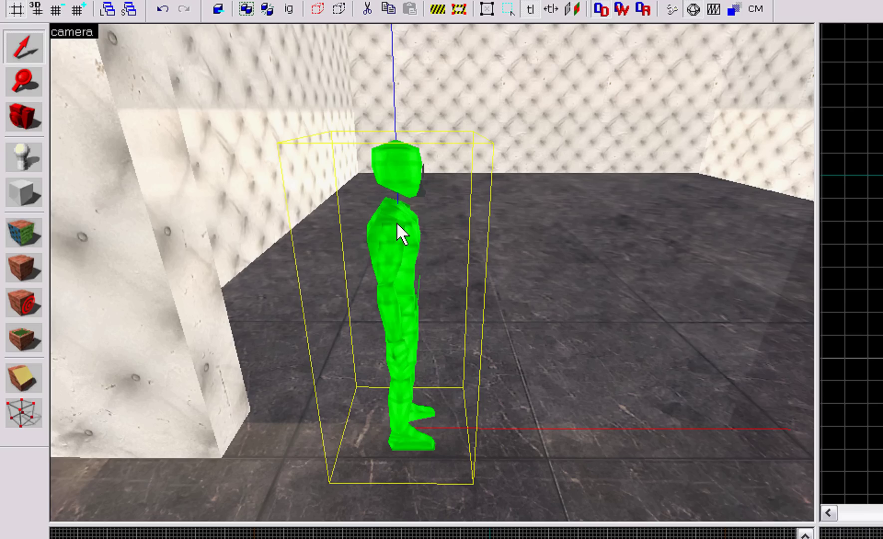
pyautogui.doubleClick(396, 222)
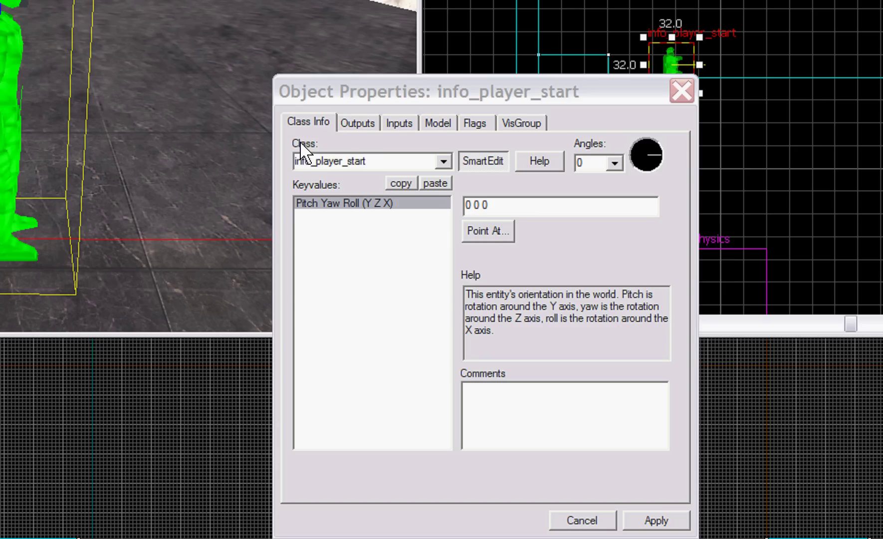
# Change the entity's class from info_player_start to prop_door_rotating and apply it
pyautogui.click(314, 143)
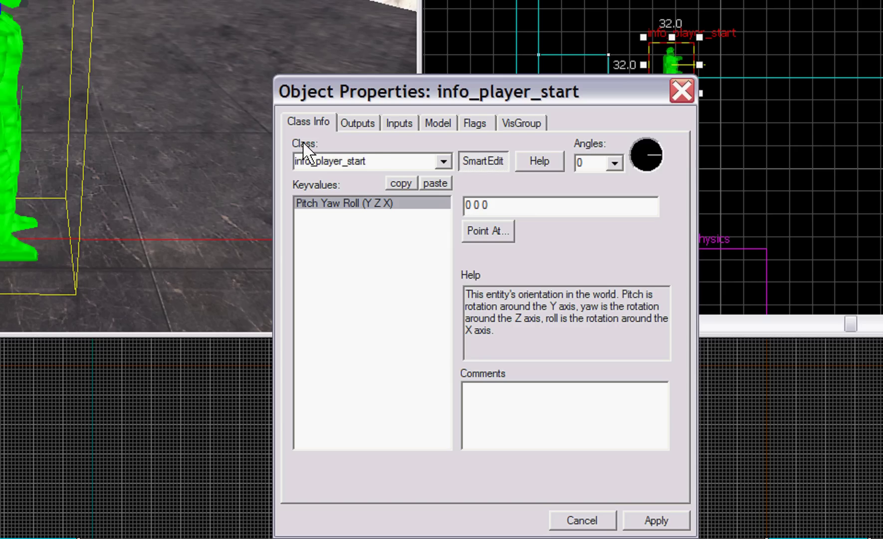
pyautogui.doubleClick(379, 165)
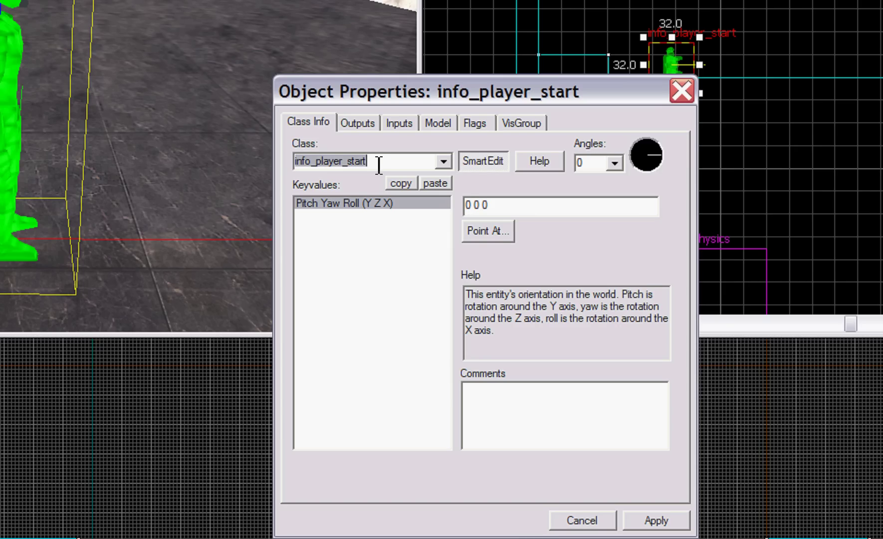
pyautogui.write('prop')
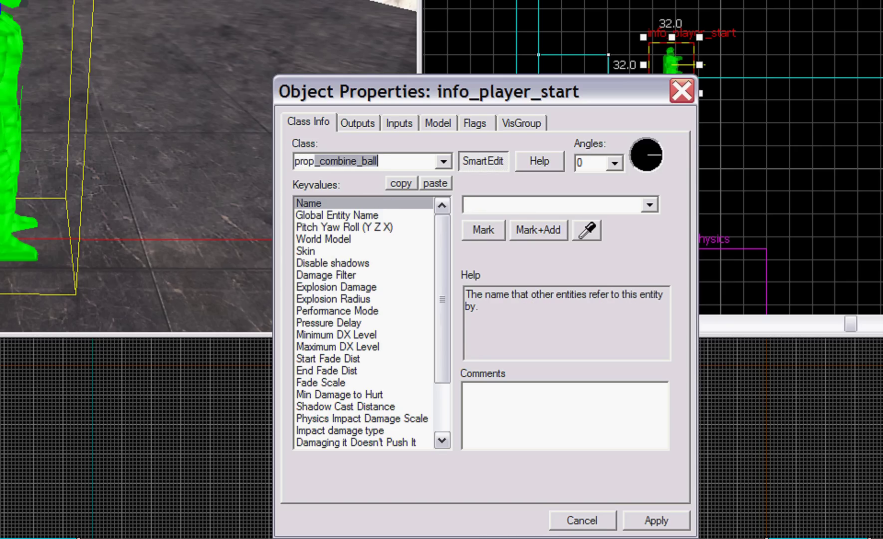
pyautogui.write('_door_rotating')
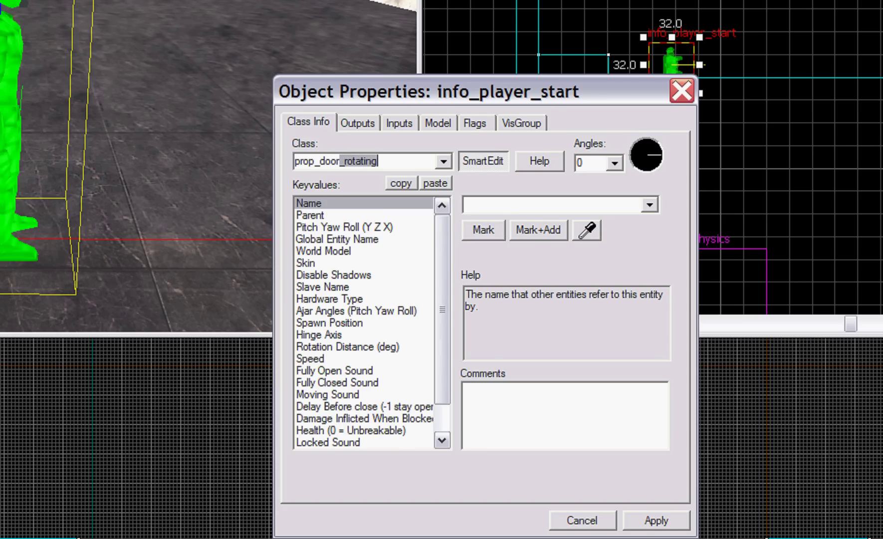
pyautogui.press('Right')
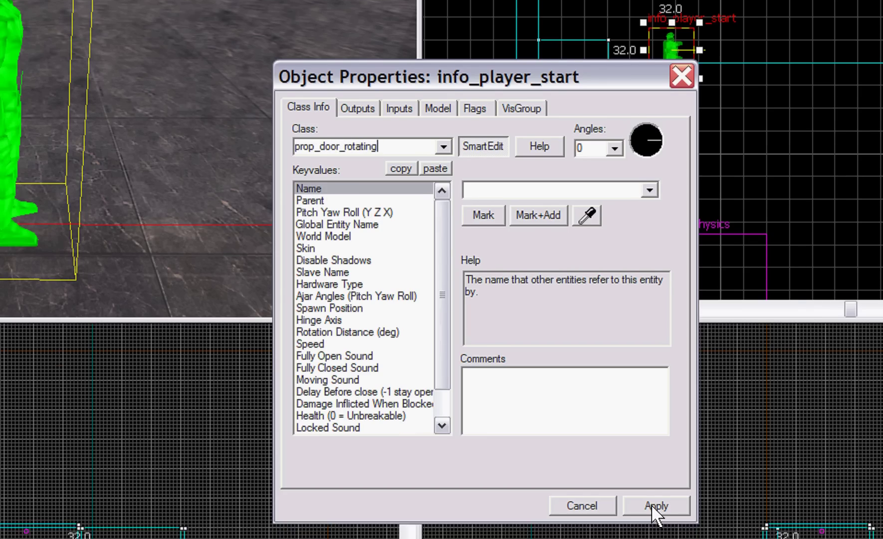
pyautogui.click(656, 519)
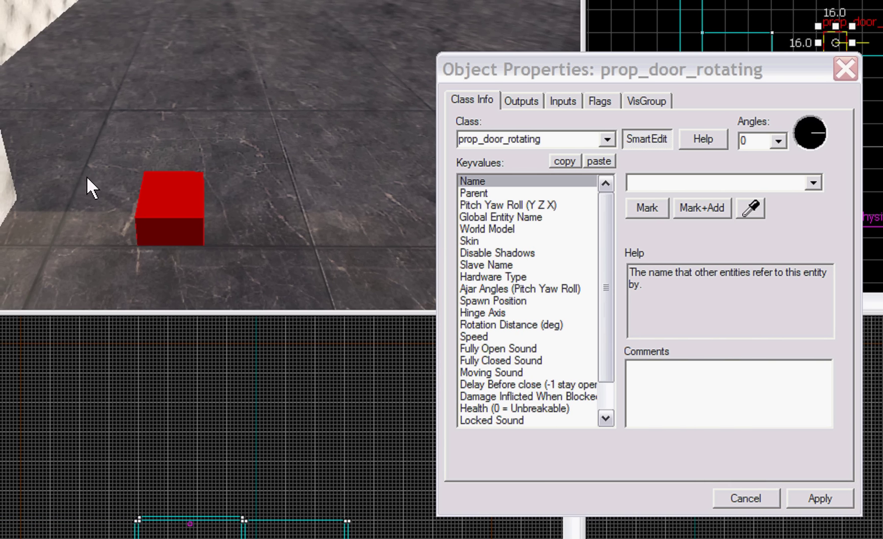
# Raise the prop_door_rotating entity's red box in the 3D view so that it sits on top of the floor
pyautogui.press('w')
pyautogui.press('s')
pyautogui.press('z')
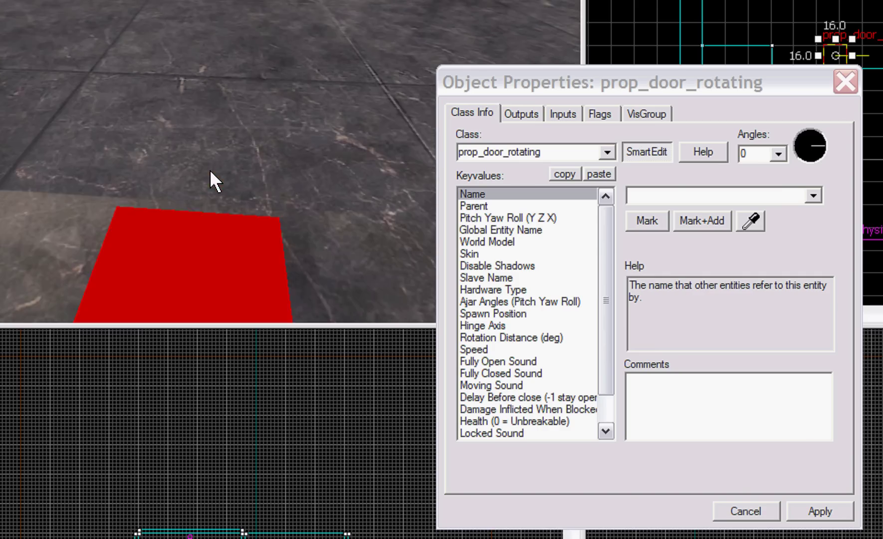
pyautogui.click(210, 170)
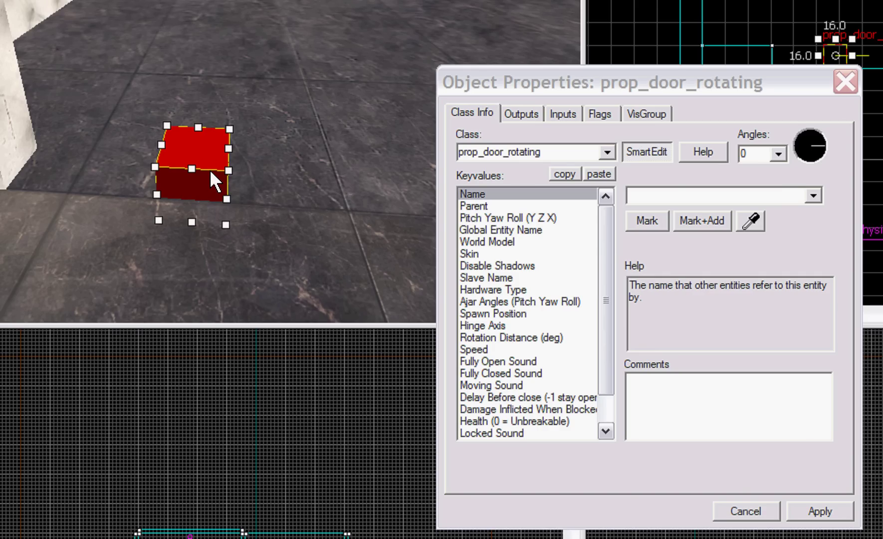
pyautogui.moveTo(202, 185); pyautogui.dragTo(185, 118)
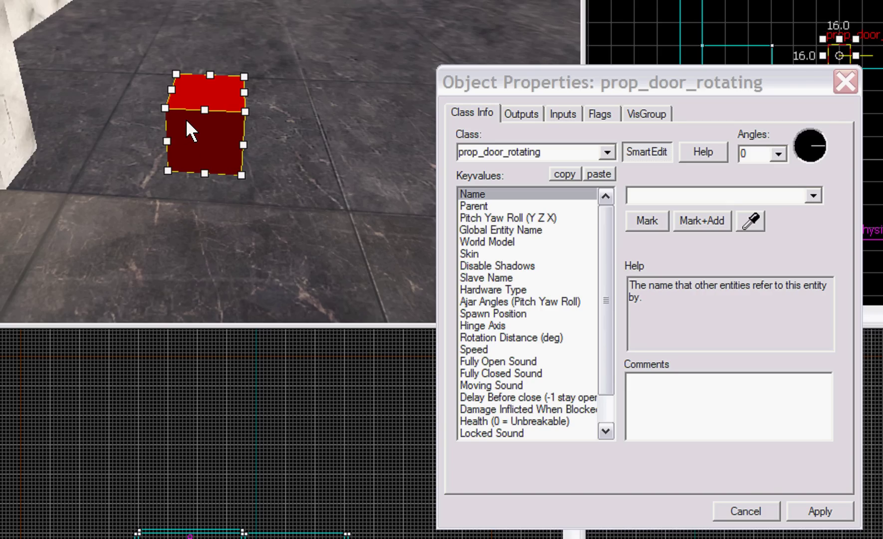